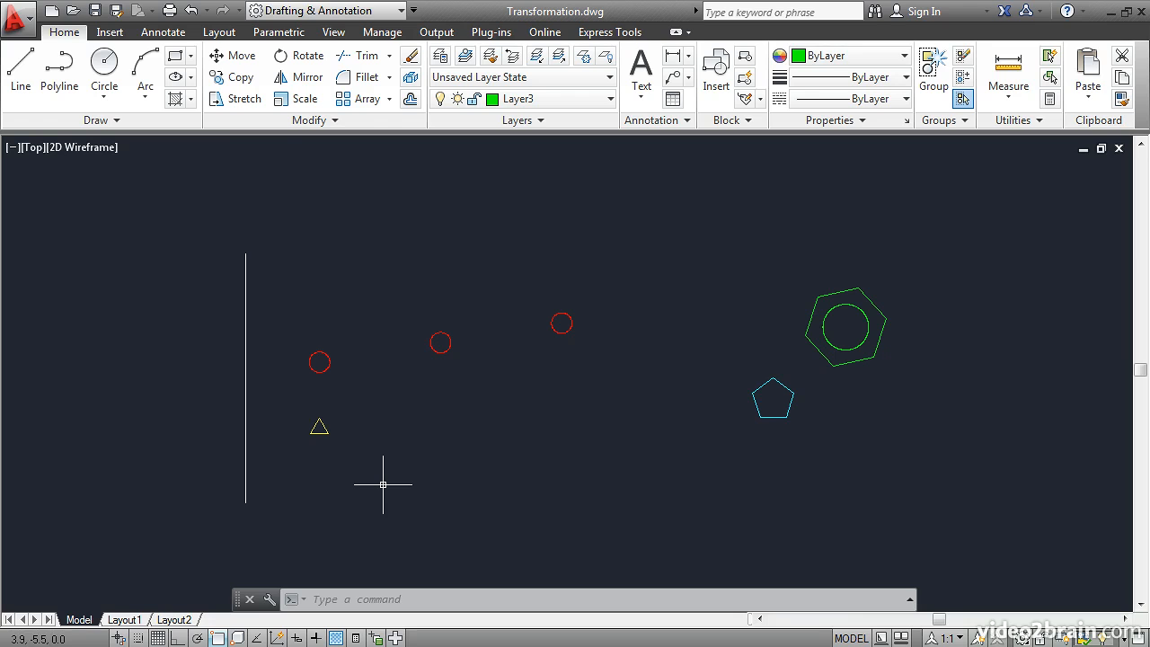
Move the yellow triangle freehand to the right and slightly down, so it sits below the middle red circle
click(239, 60)
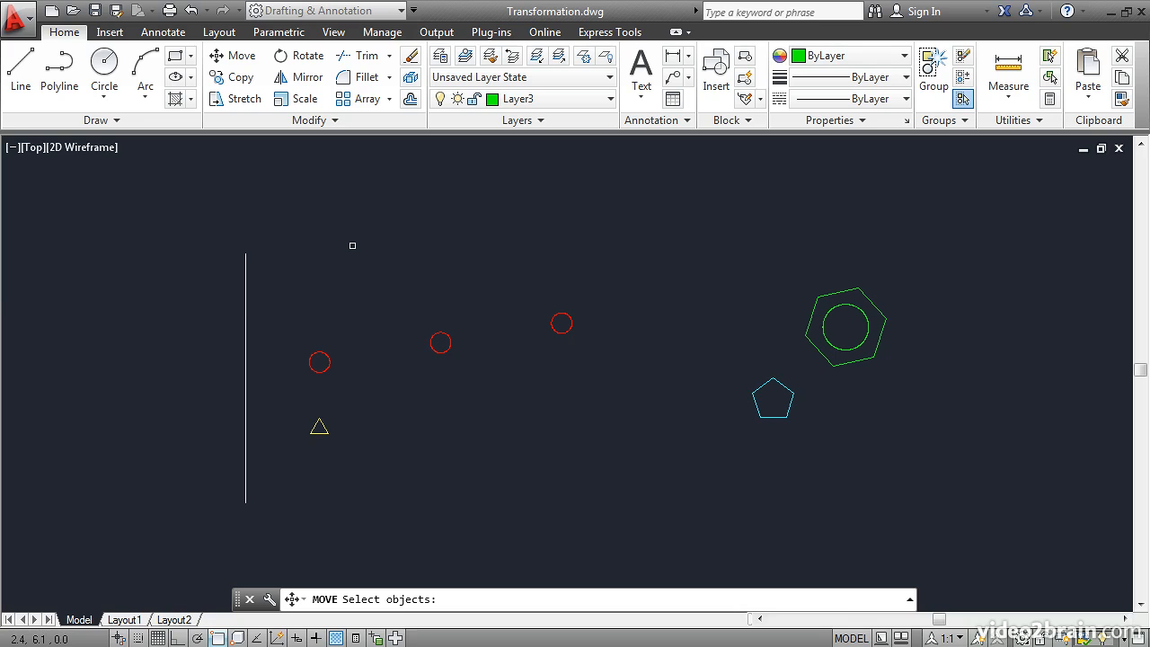
click(320, 427)
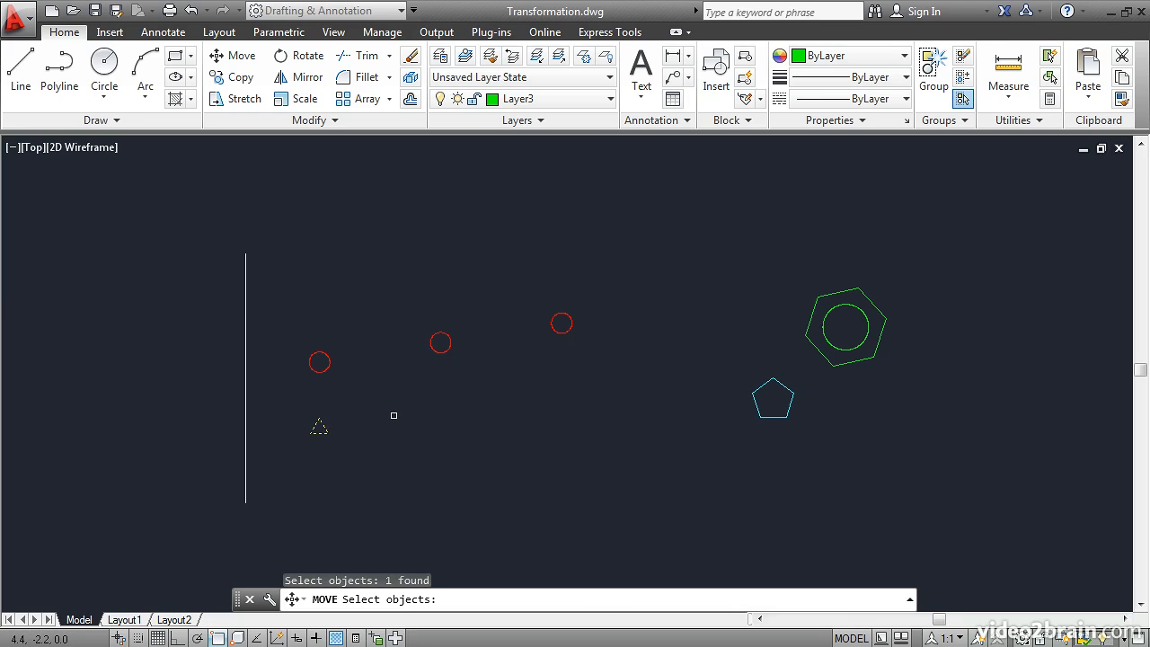
key(Return)
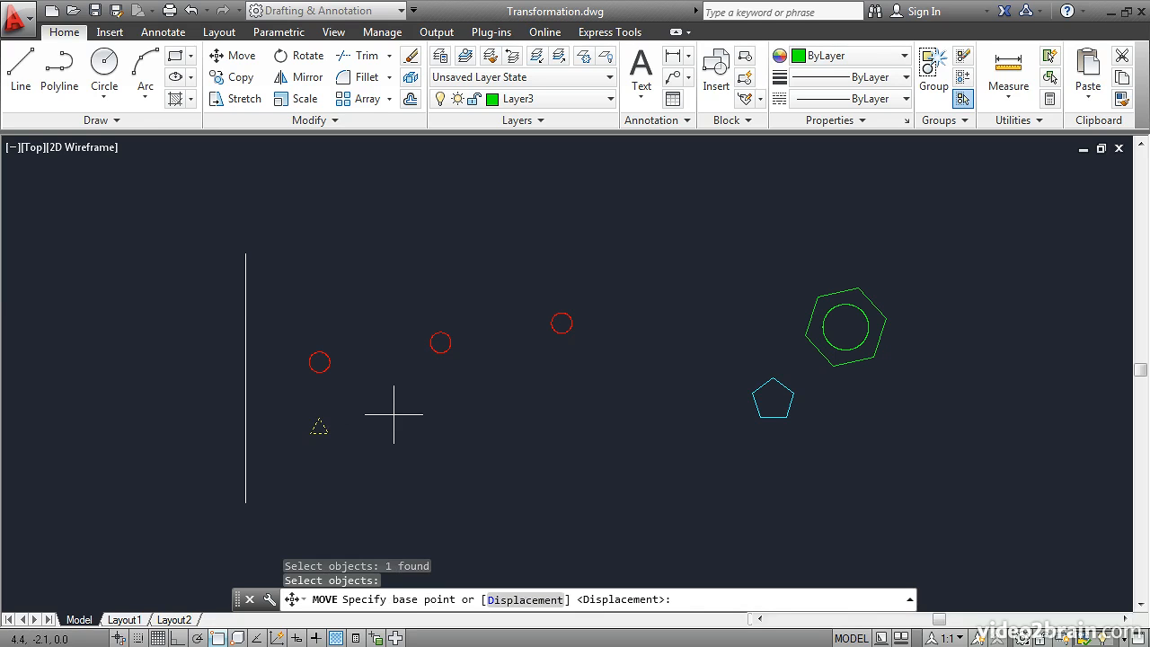
click(348, 483)
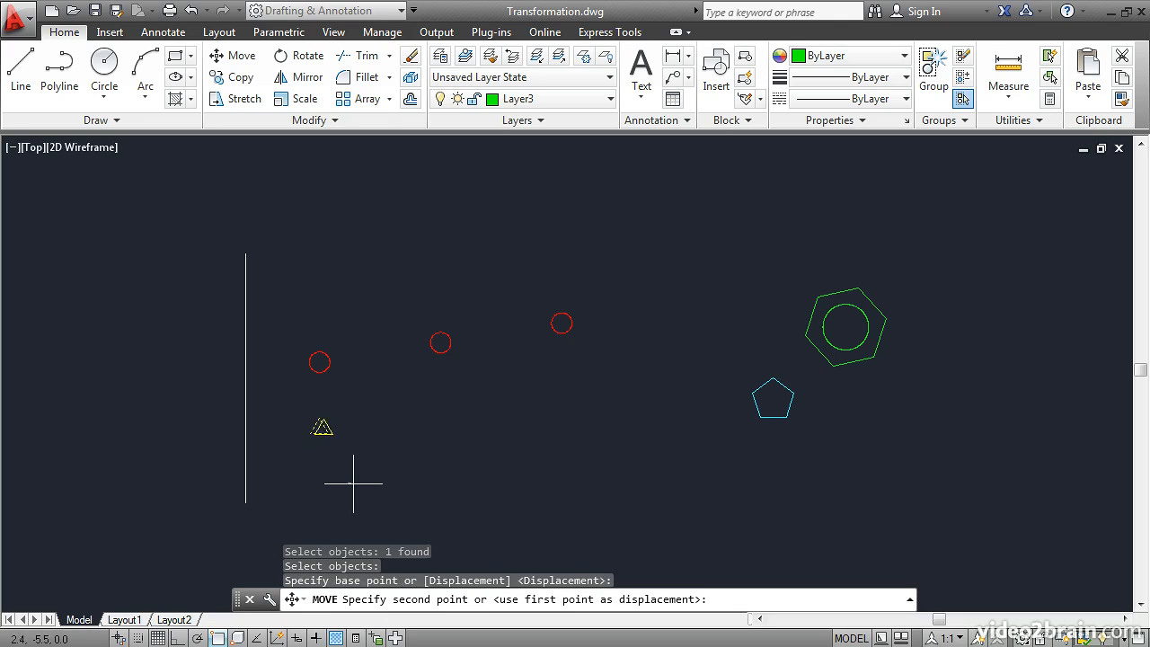
click(470, 501)
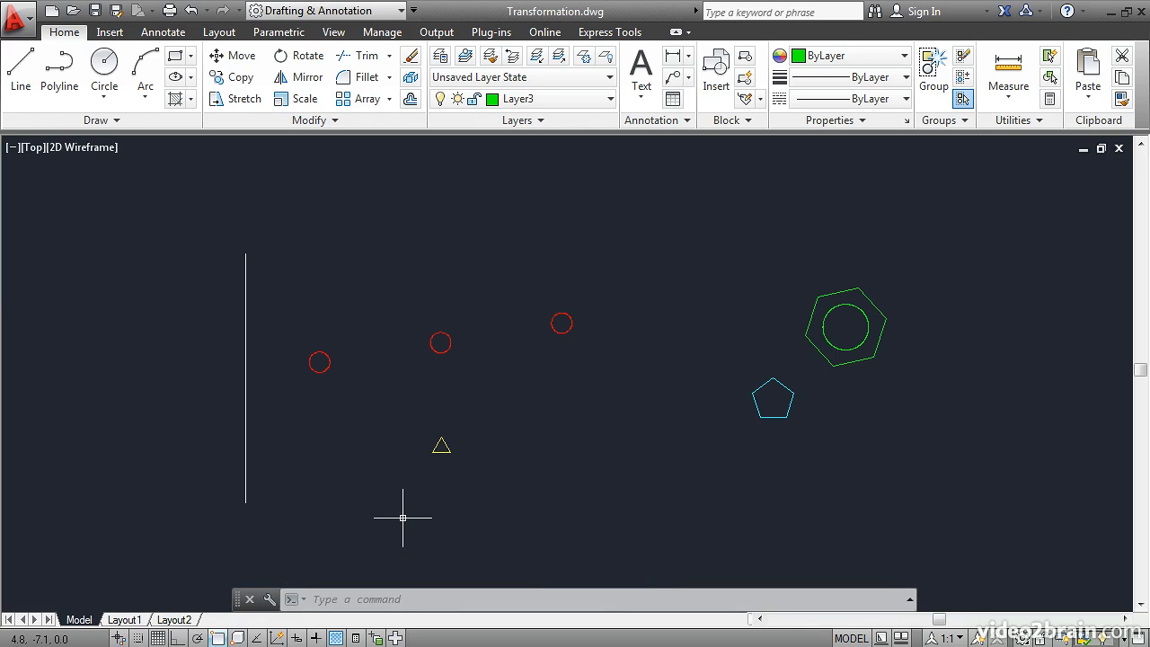
Move the yellow triangle by the distance from the middle red circle's center to the rightmost red circle's center
text(m)
key(Return)
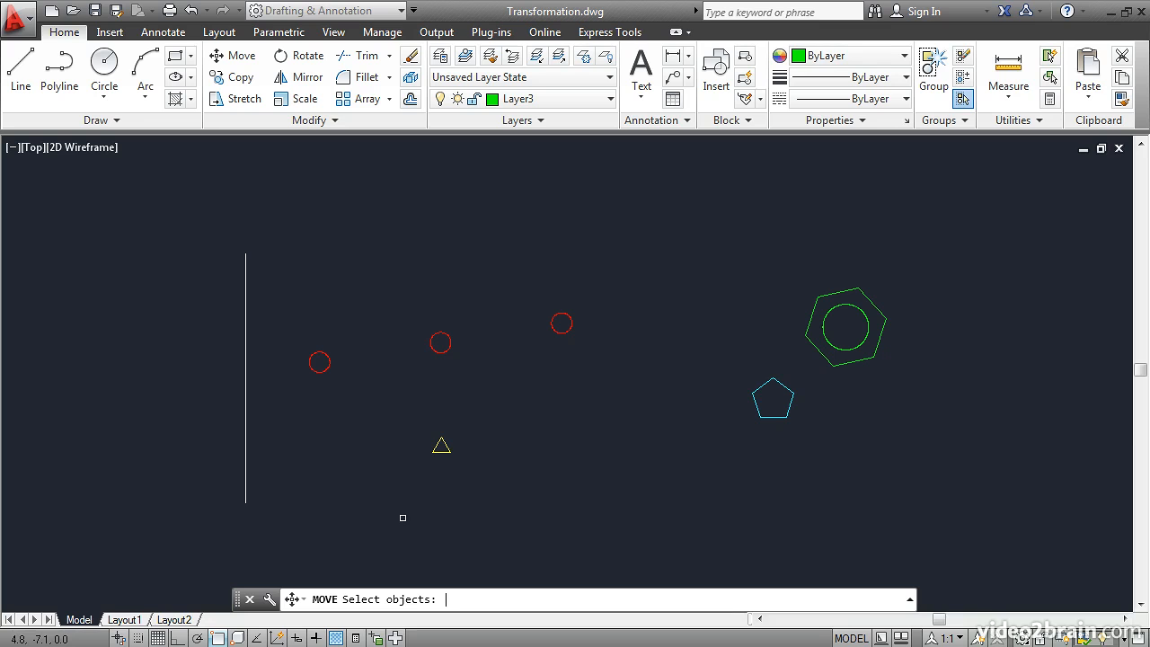
click(440, 447)
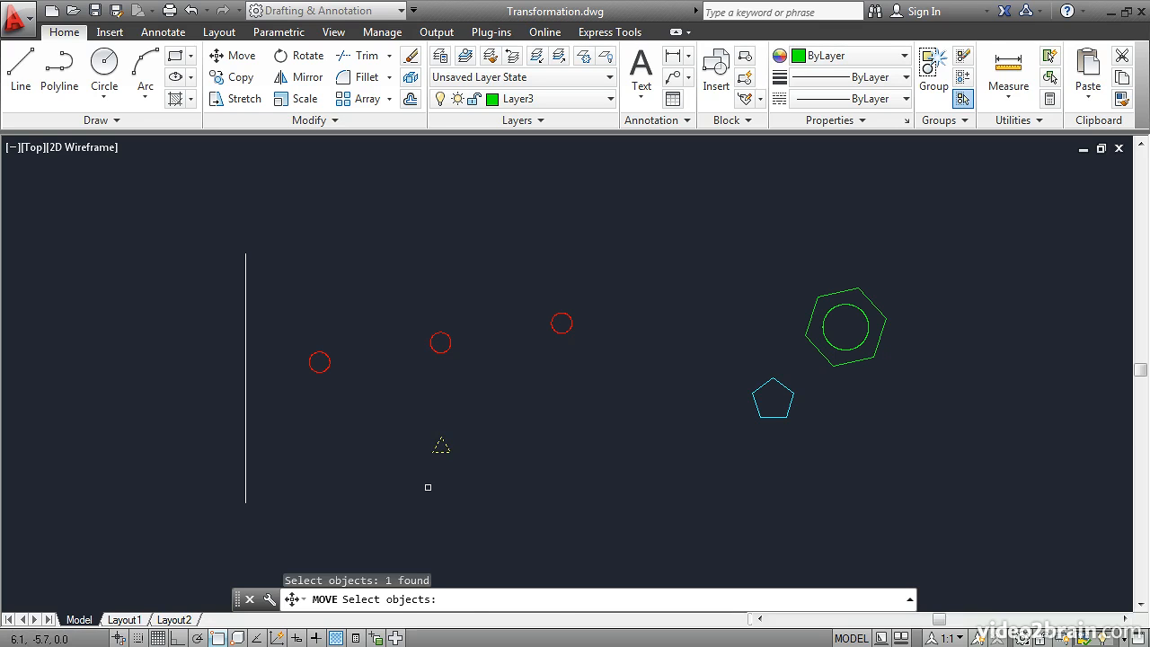
key(Return)
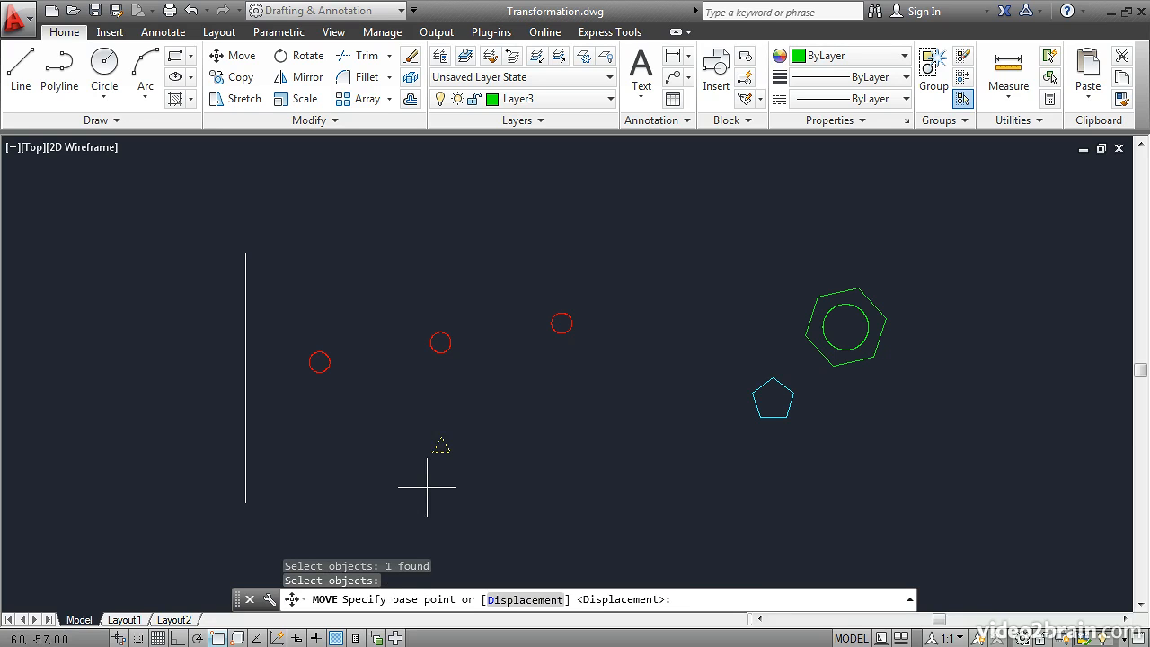
click(441, 343)
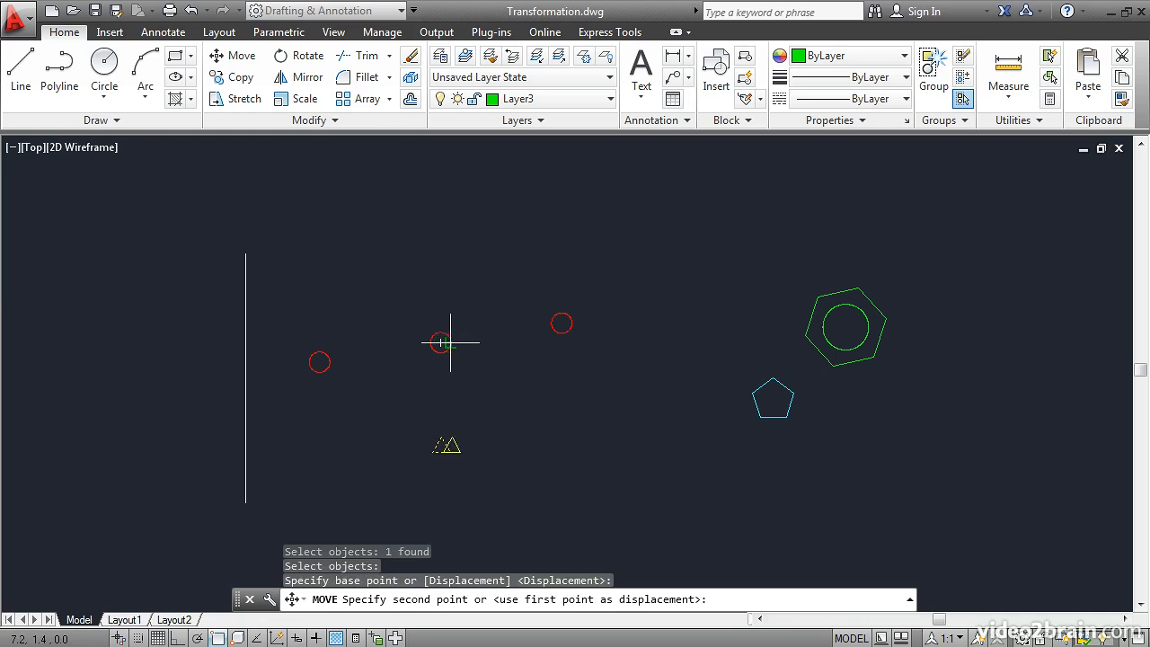
click(562, 323)
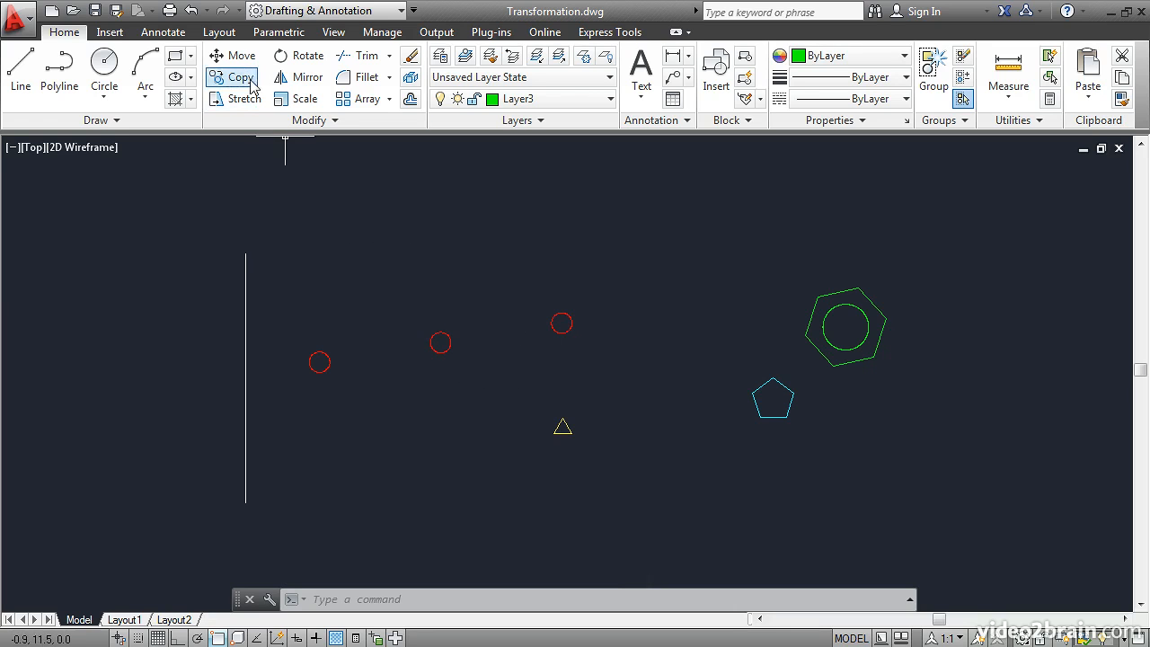
Move the previously selected triangle 5 units horizontally to the right using the relative coordinates @5,0
click(236, 56)
text(p)
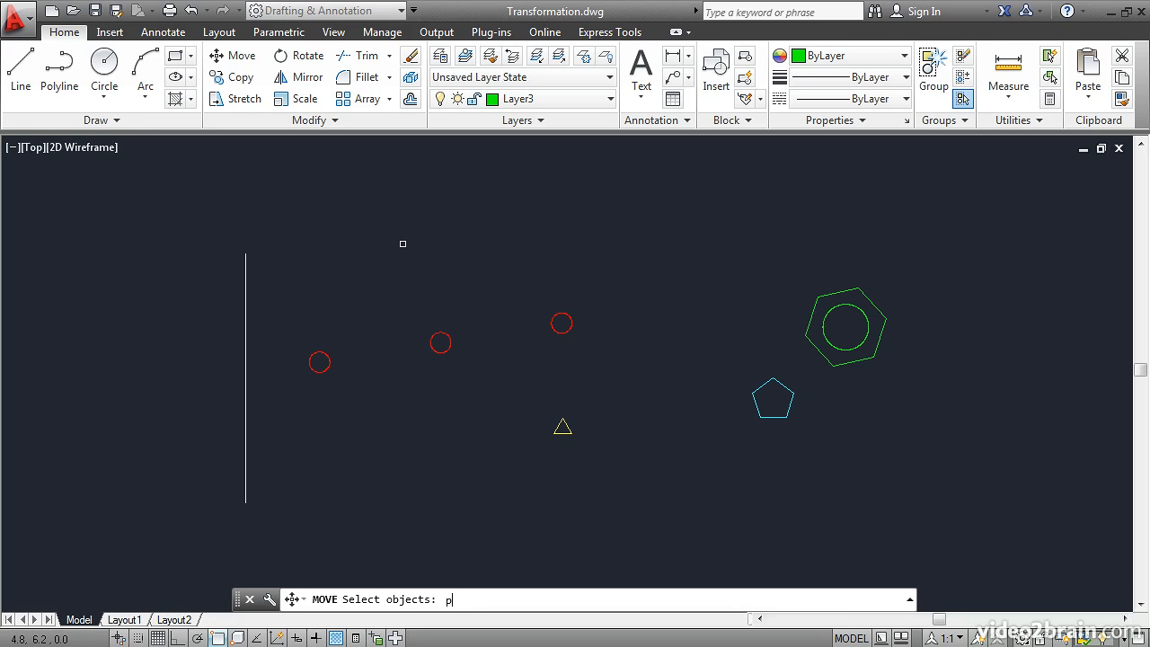
key(Return)
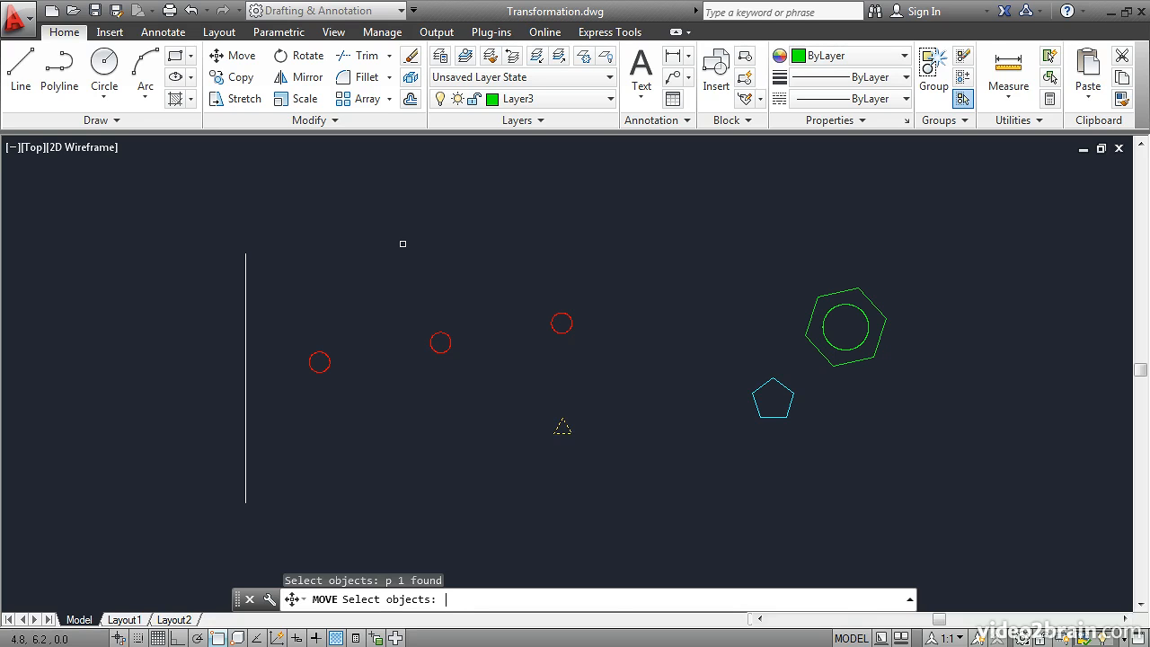
key(Return)
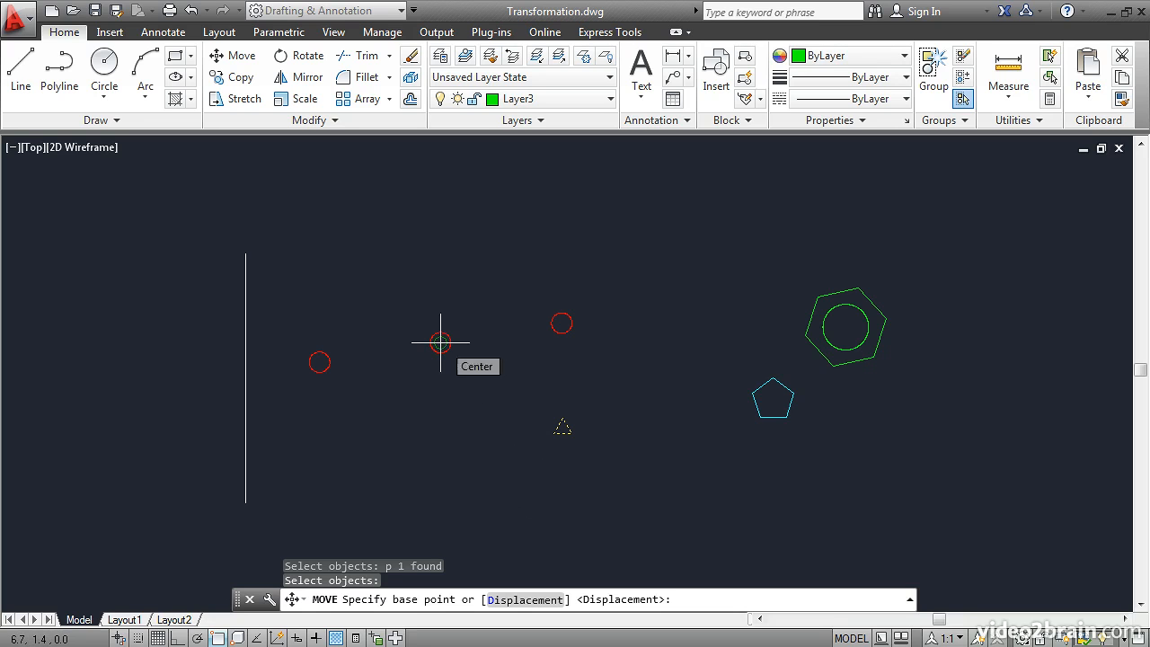
click(400, 277)
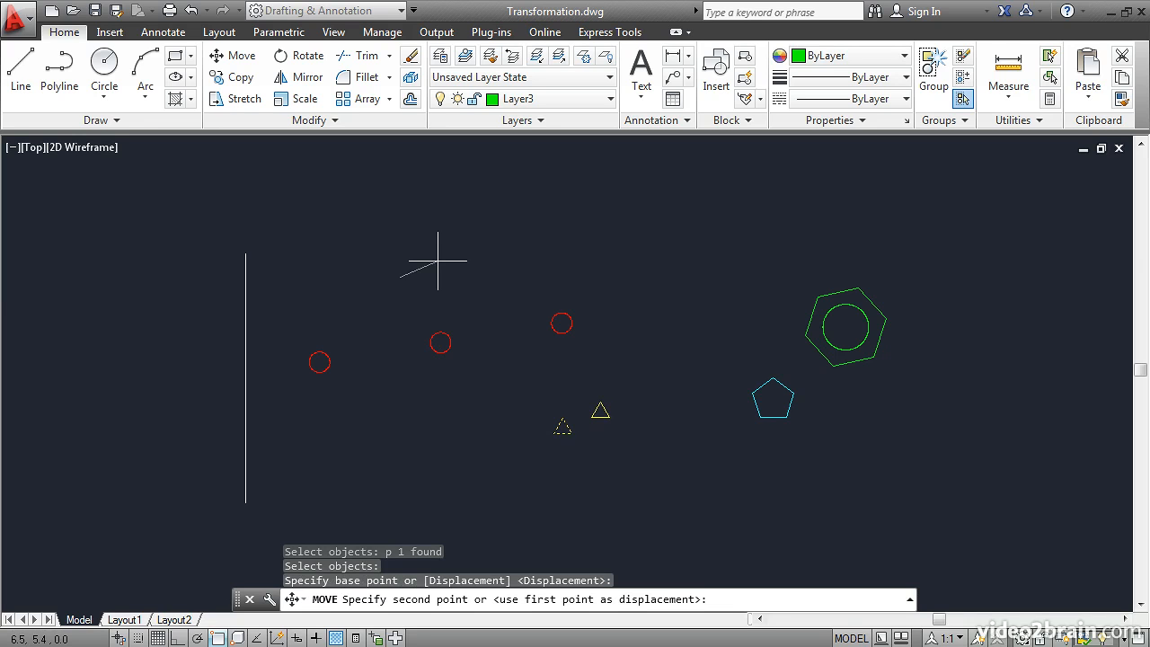
text(@5,0)
key(Return)
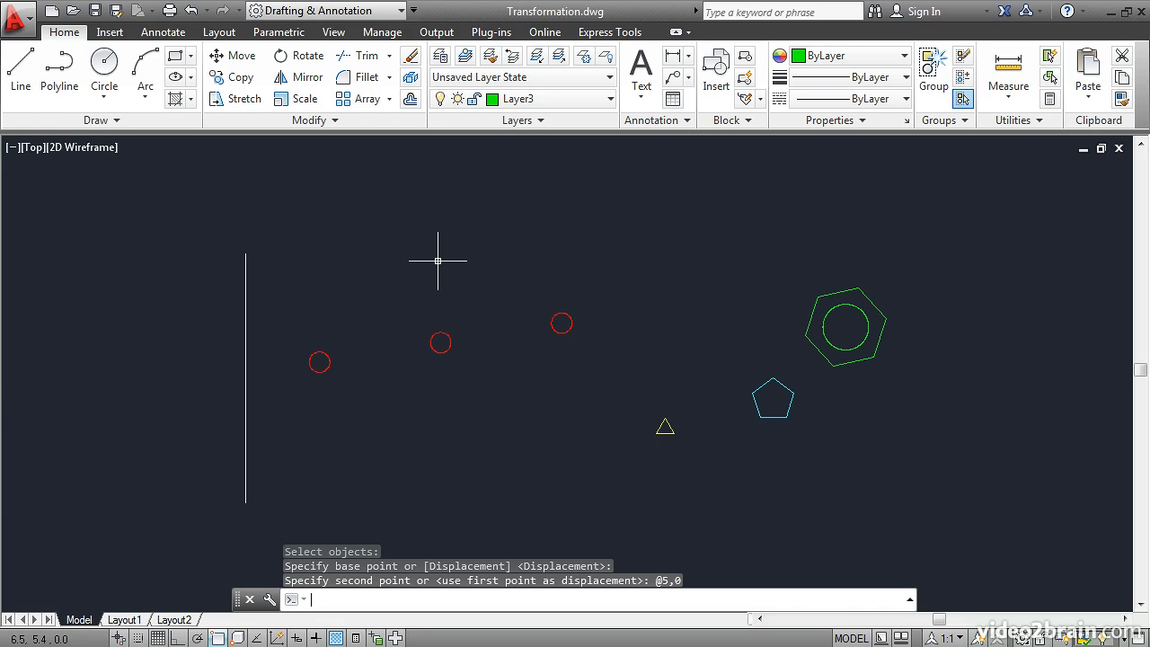
Move the yellow triangle 5 units at -45 degrees using the relative polar coordinates @5<-45
text(m)
key(Return)
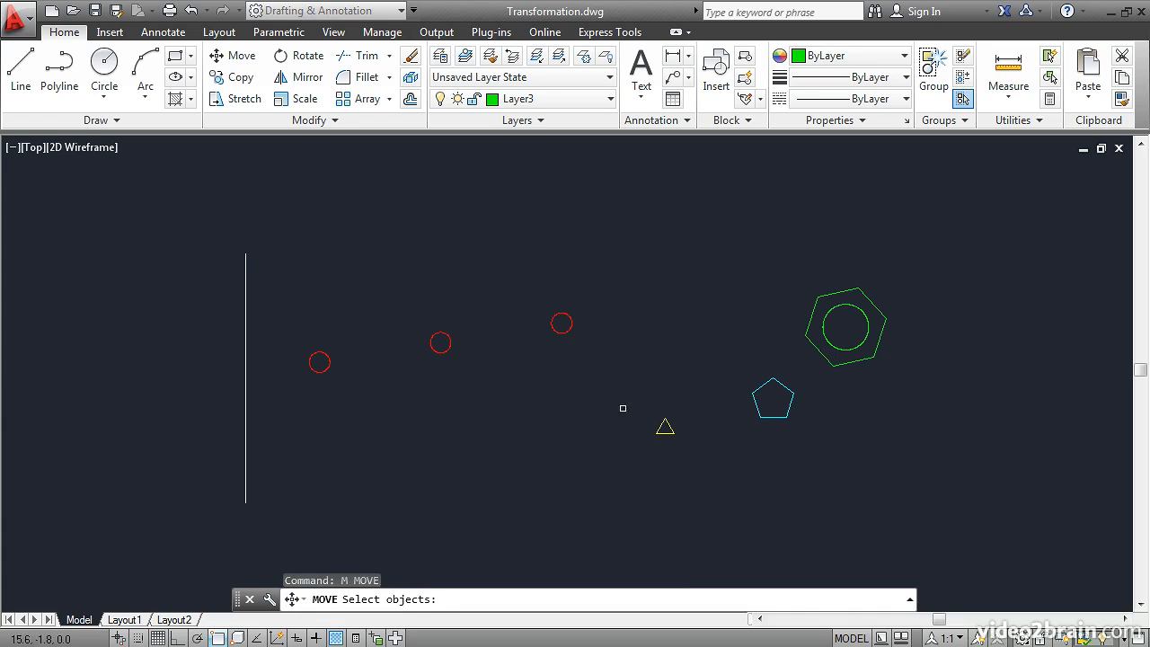
click(665, 426)
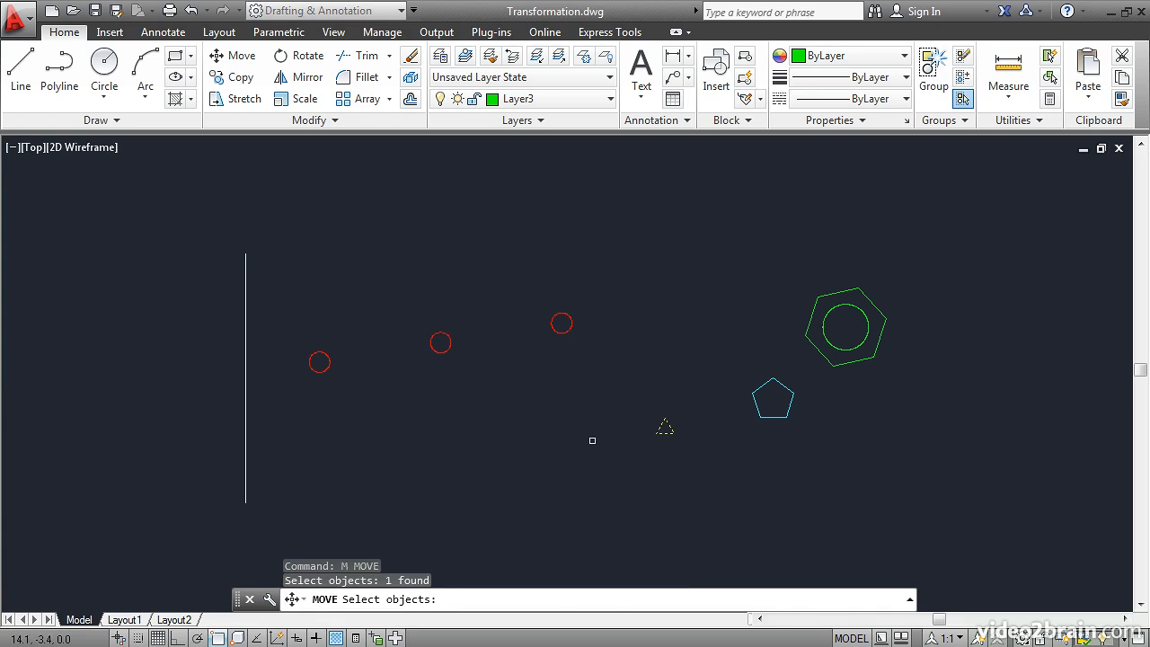
key(Return)
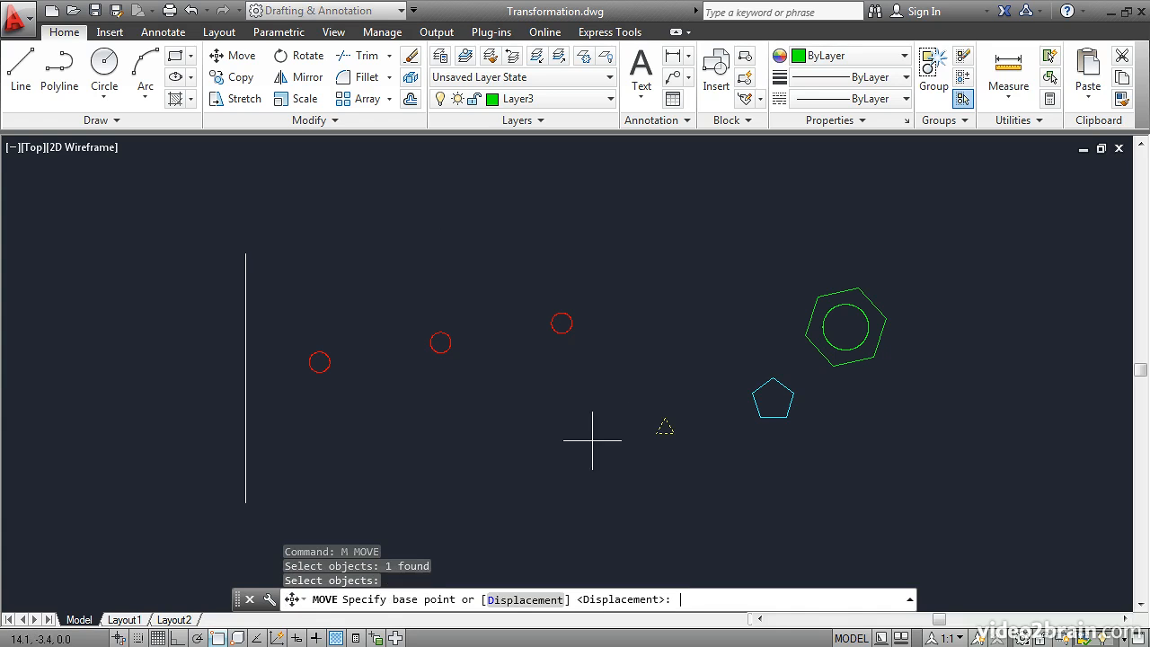
click(637, 483)
text(@5<-45)
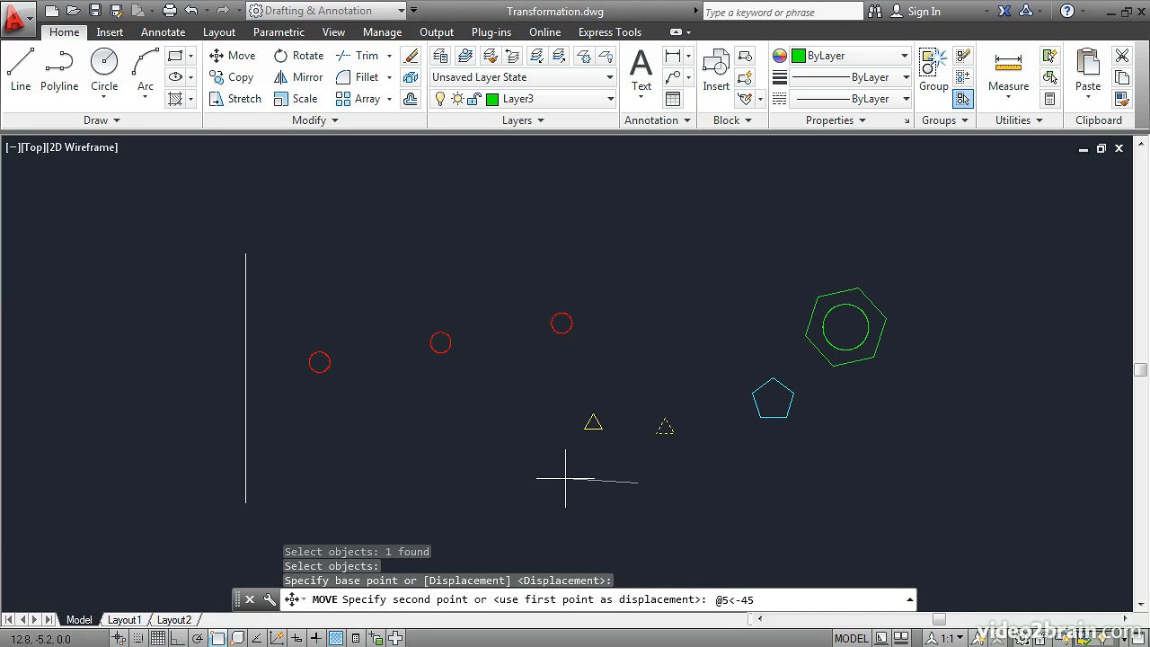
key(Return)
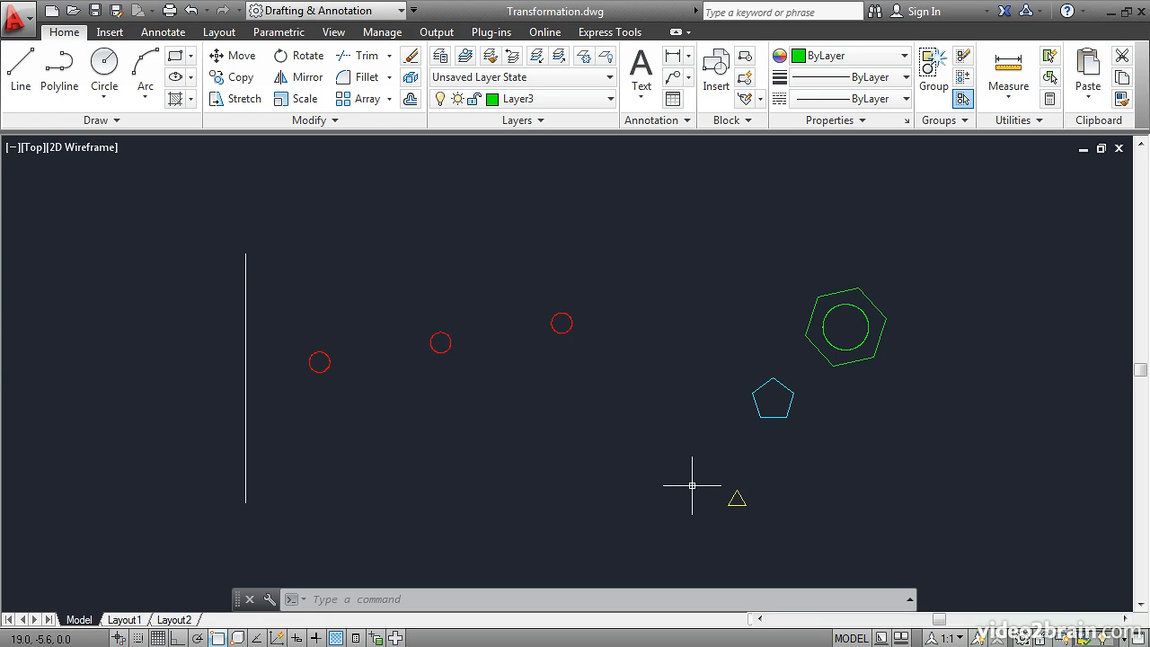
Copy the yellow triangle 5 units at 135 degrees using the relative polar coordinates @5<135
click(239, 79)
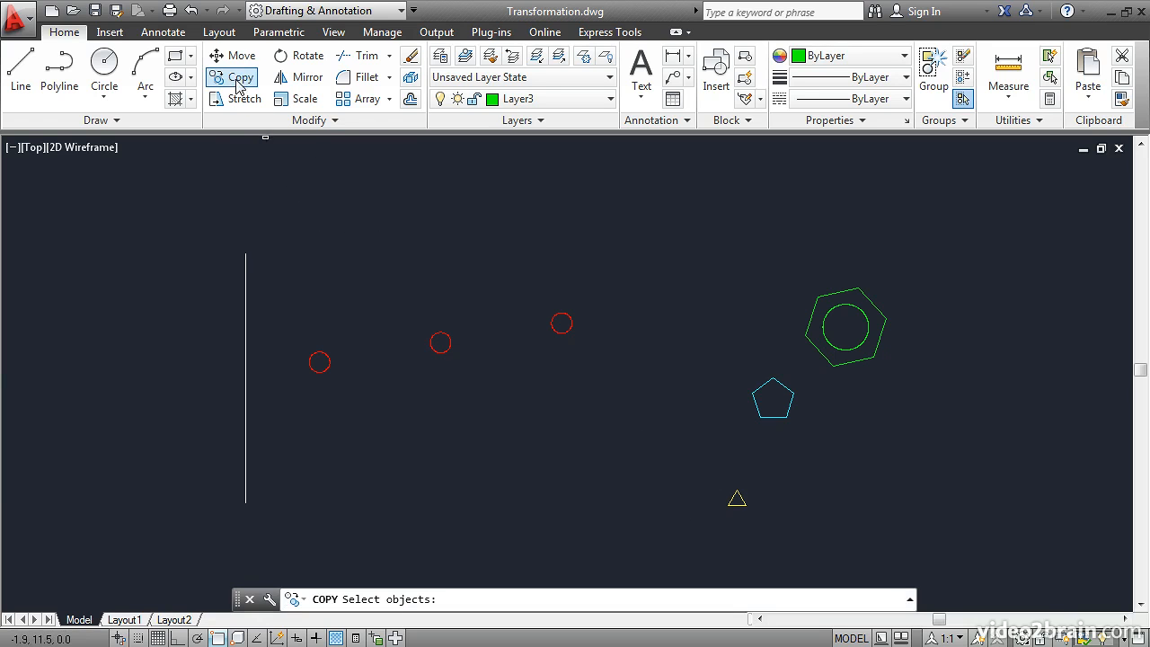
click(735, 500)
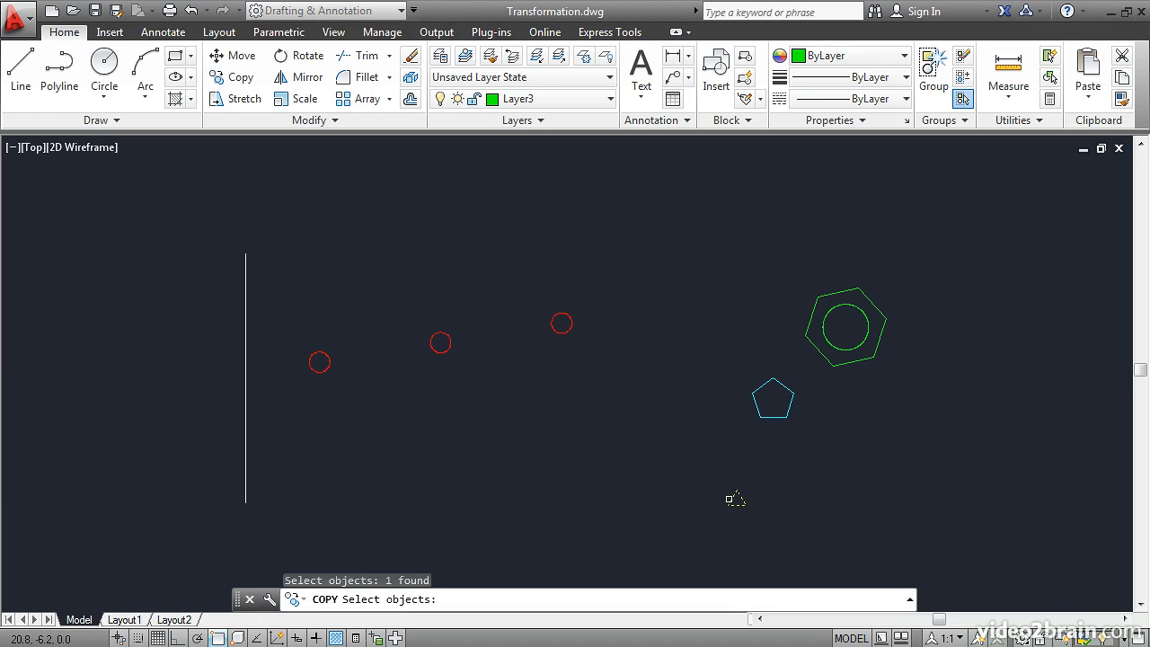
key(Return)
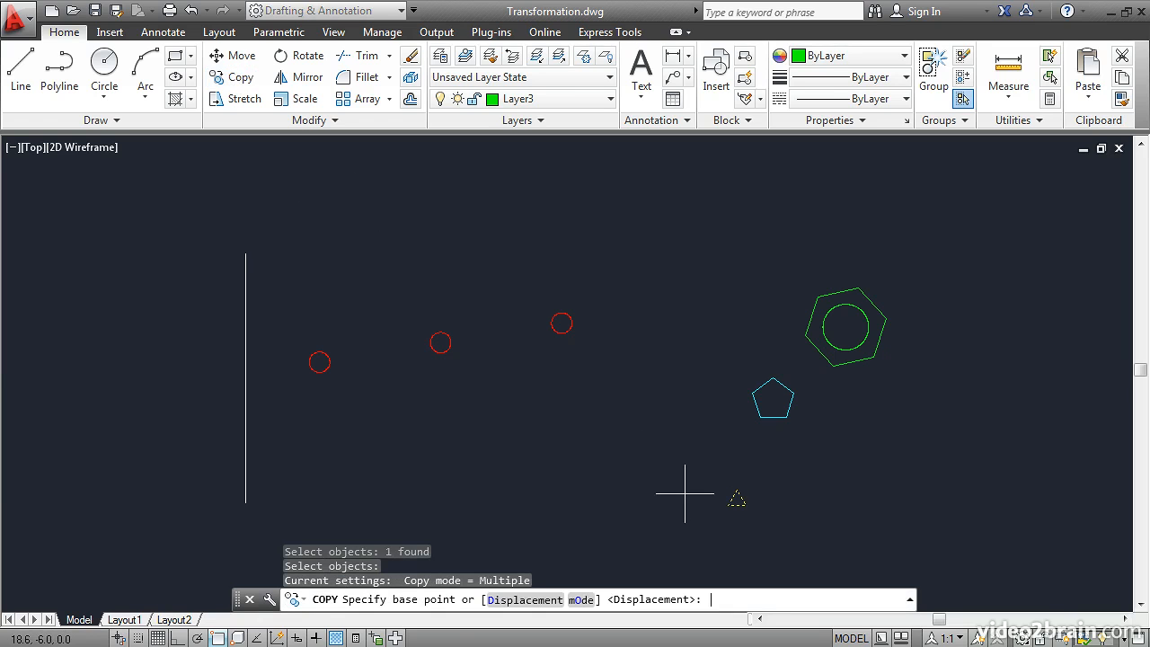
click(638, 503)
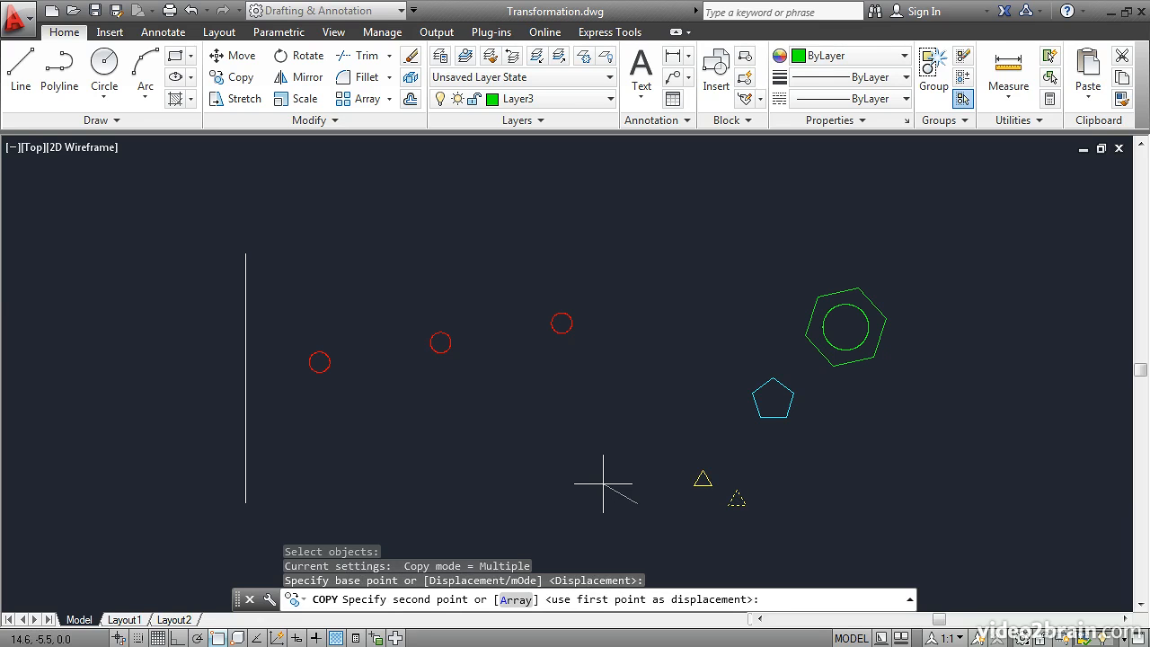
text(@5<135)
key(Return)
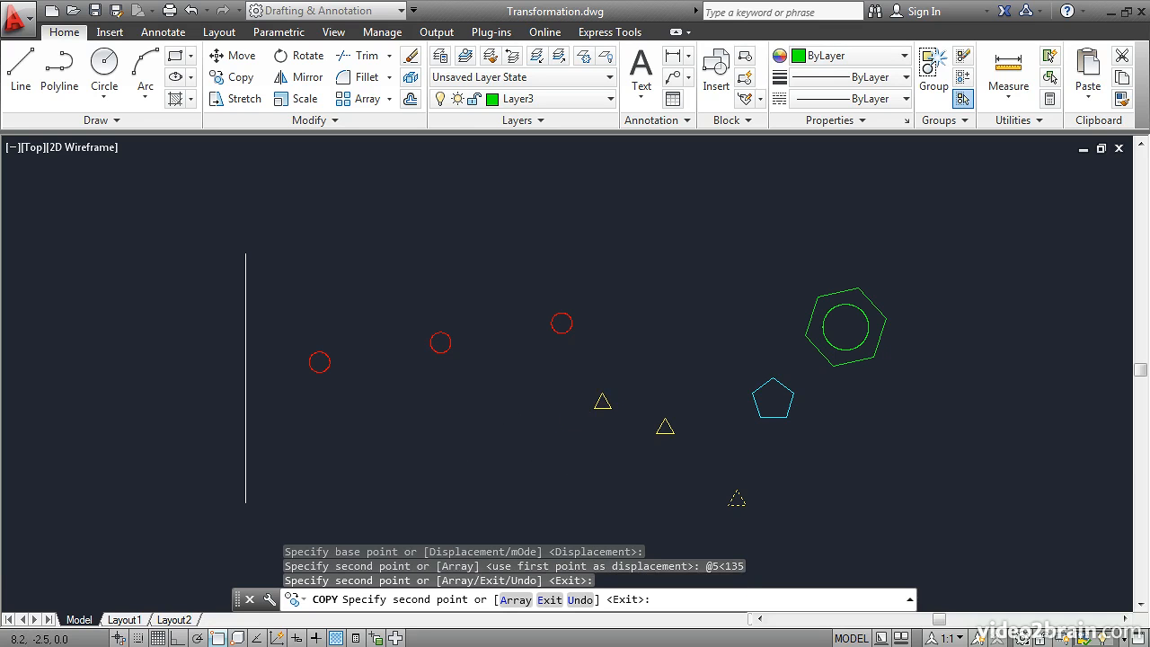
Place three more freehand copies of the triangle in a diagonal row to the left of the first copy and finish copying
click(471, 424)
click(447, 451)
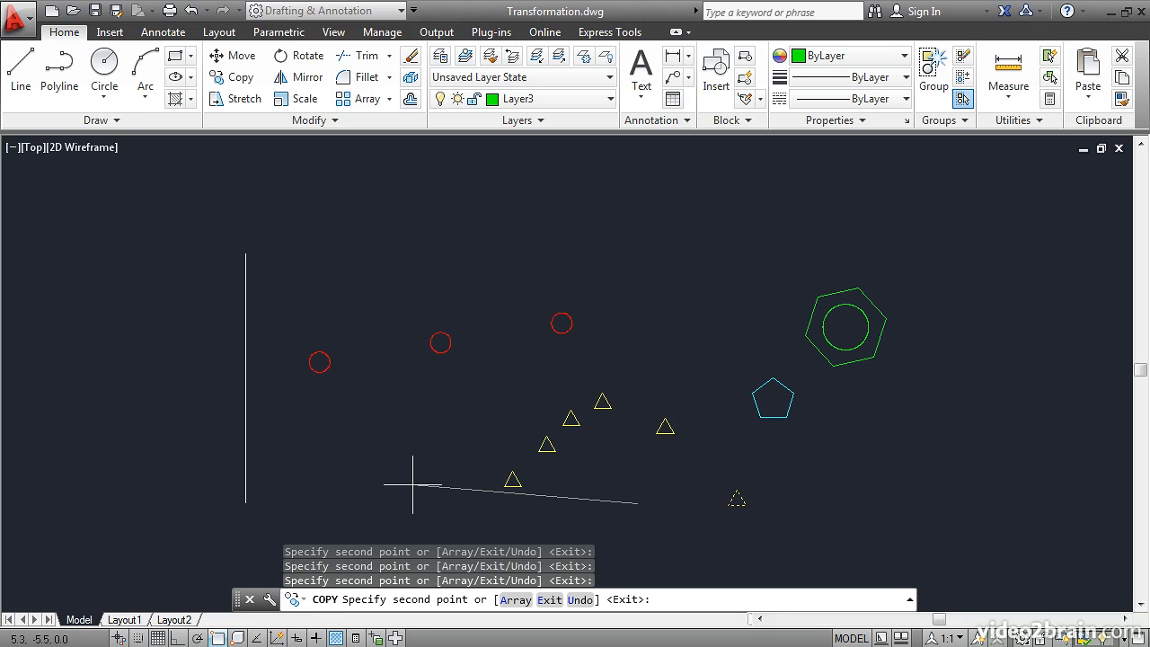
key(Return)
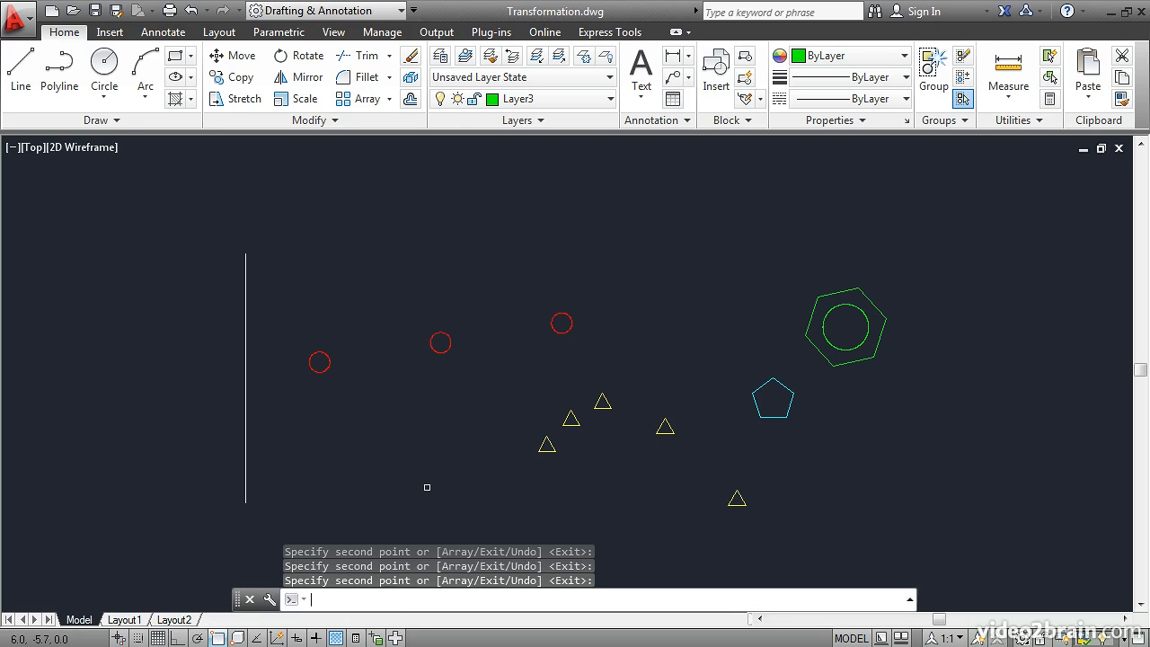
Copy the three triangles in the diagonal row, from the rightmost red circle's center to the middle red circle's center
key(Return)
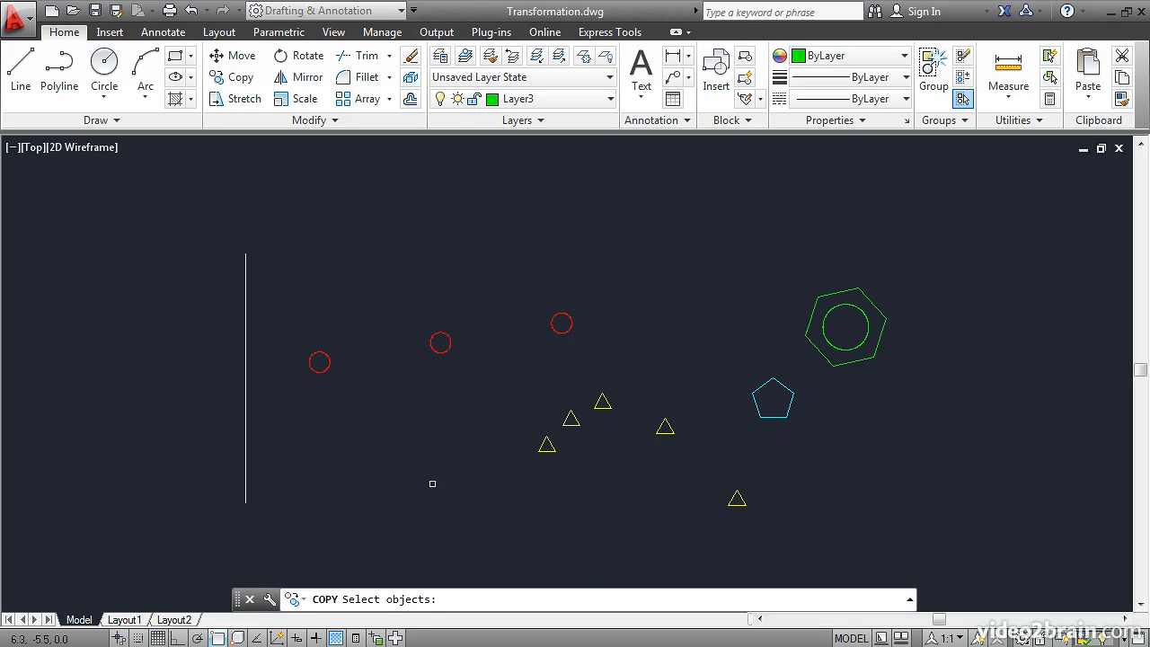
click(611, 460)
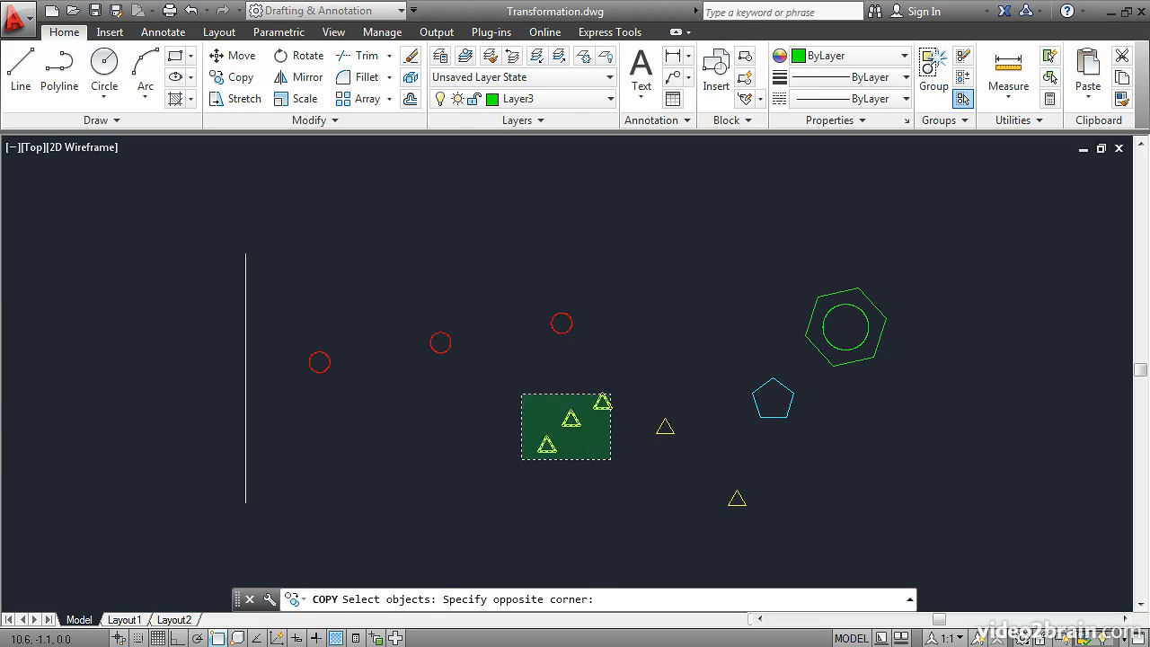
click(521, 393)
key(Return)
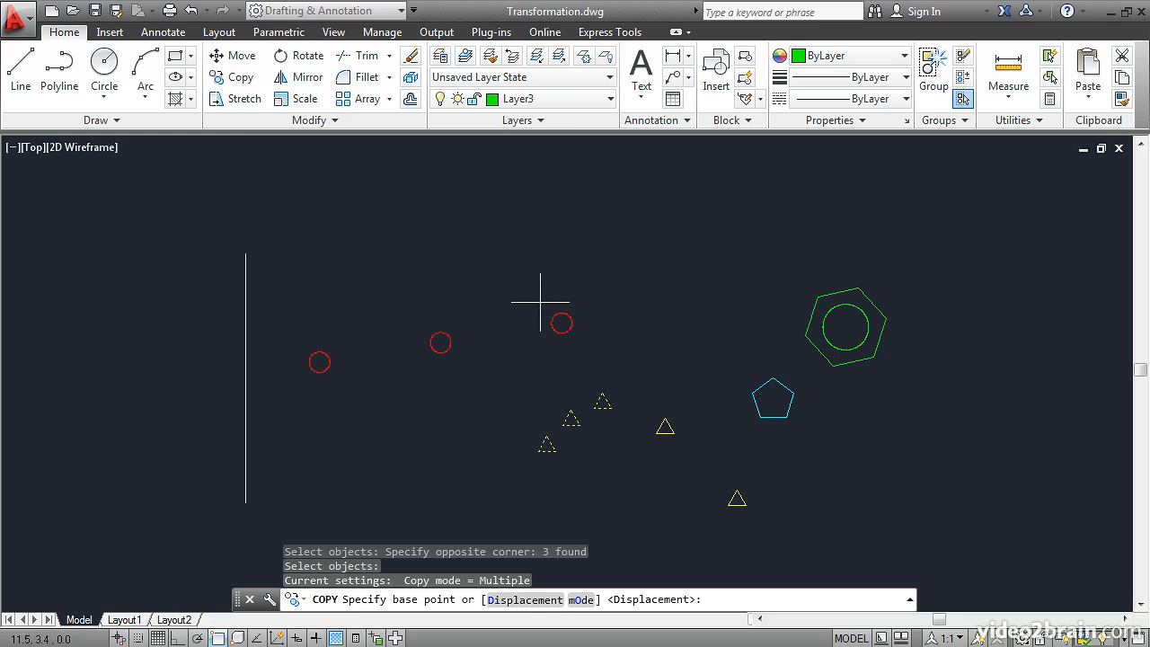
click(562, 323)
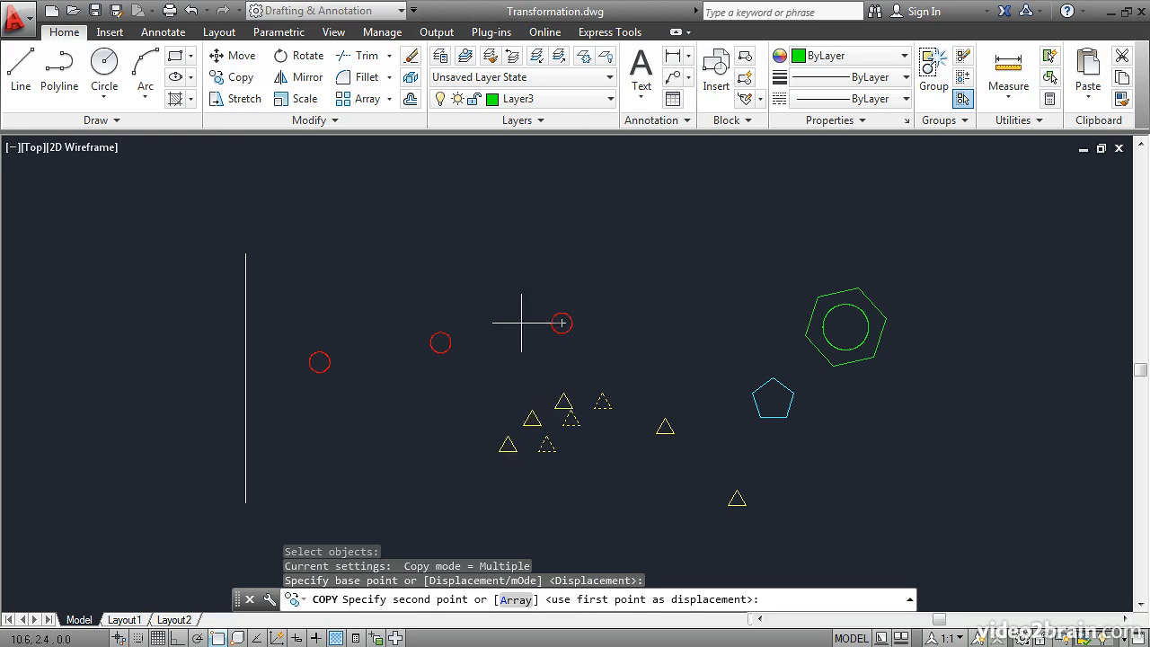
click(440, 342)
key(Return)
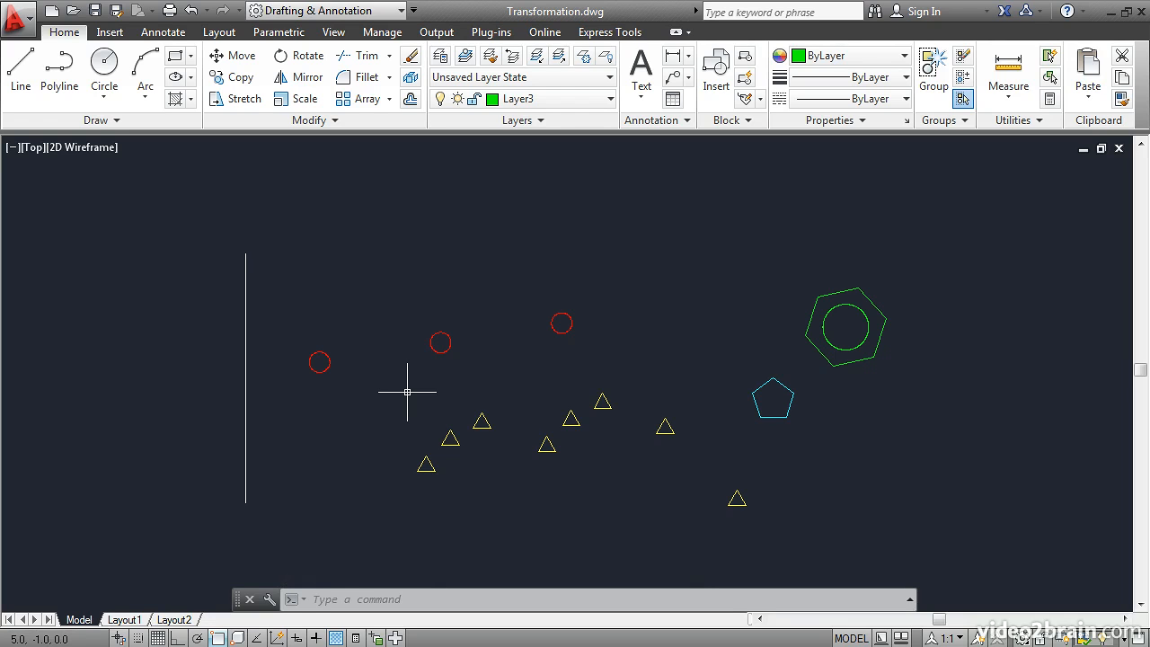
Copy the rightmost red circle as a 3-item array running diagonally up to the right, using freehand base and second points
text(co)
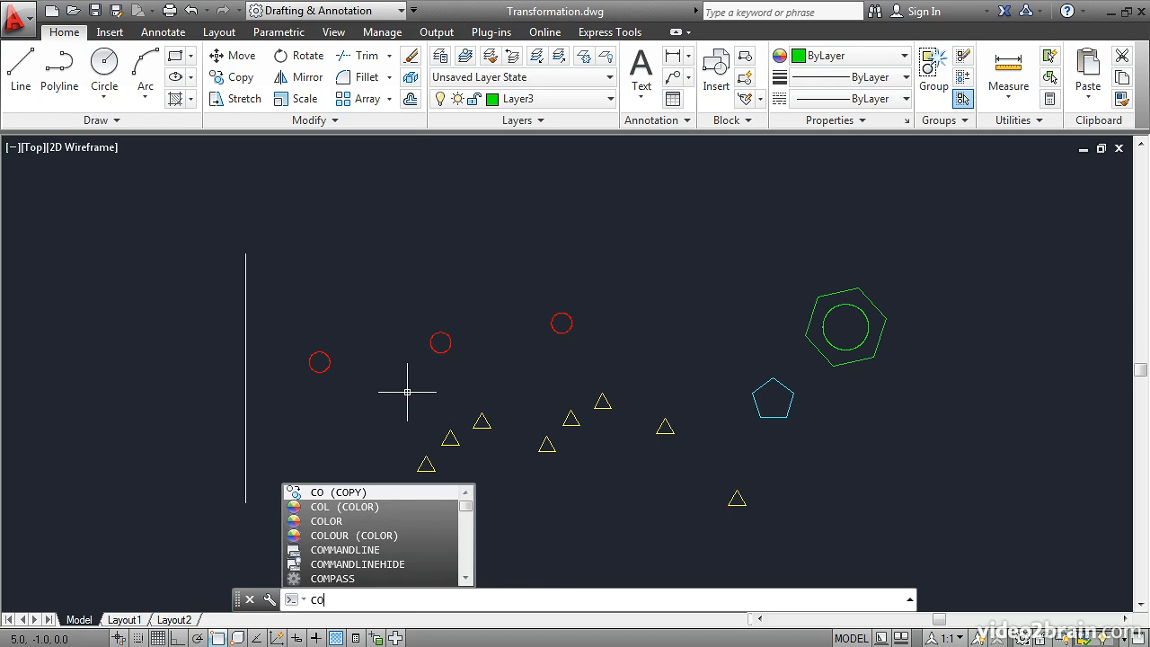
key(Return)
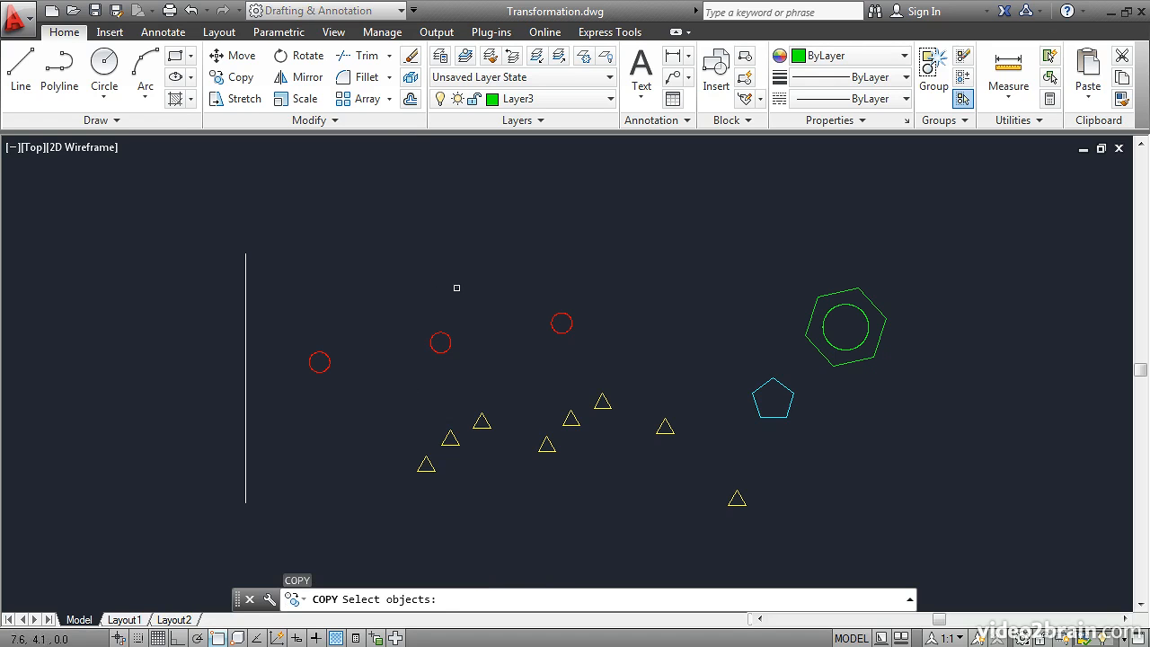
click(553, 319)
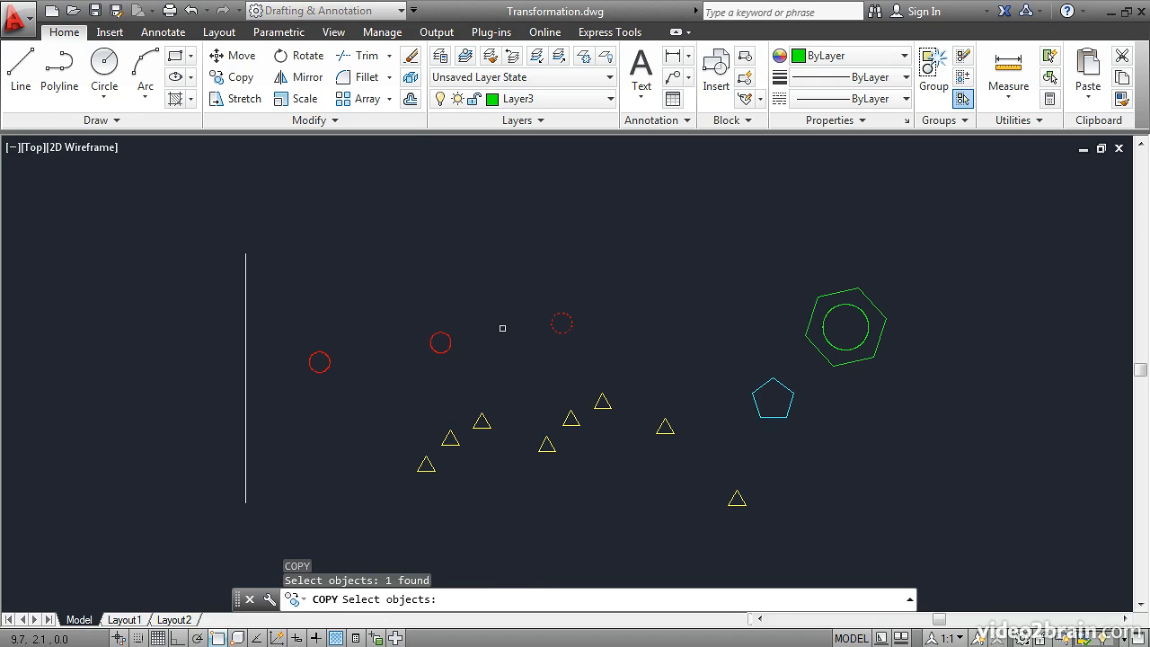
key(Return)
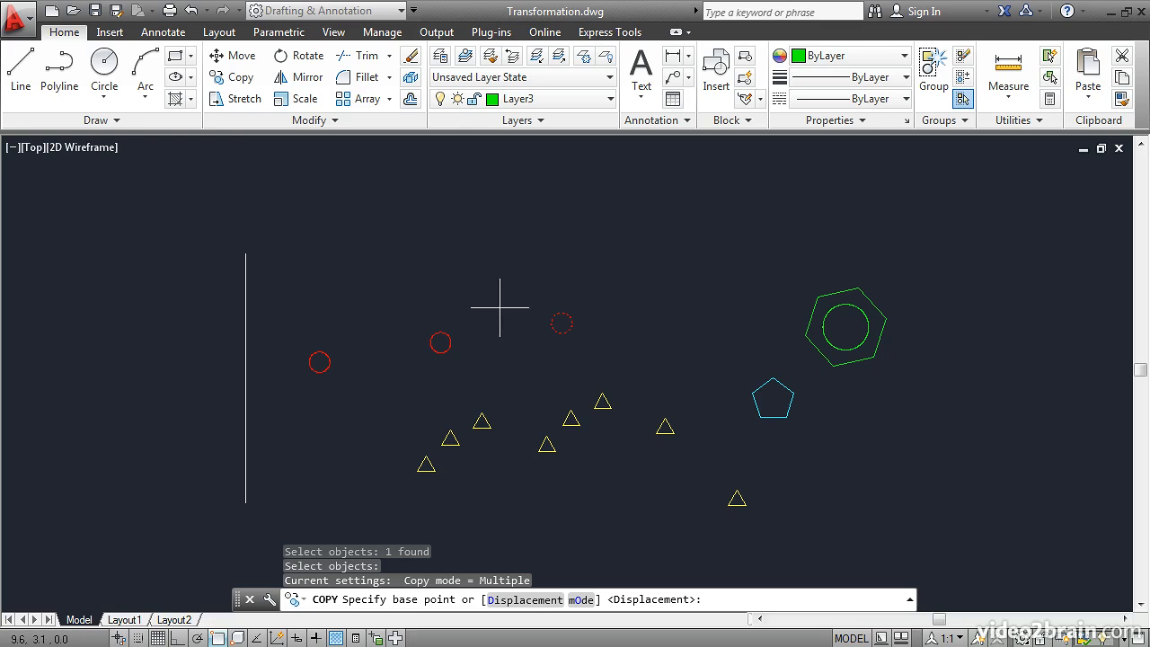
click(513, 299)
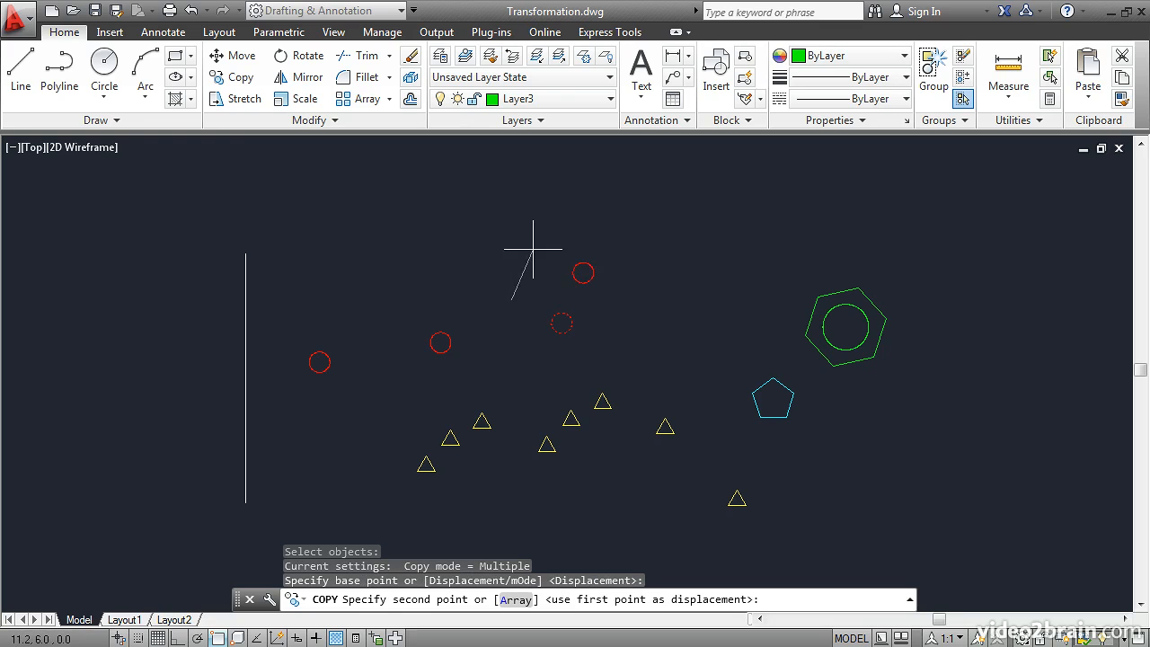
click(516, 599)
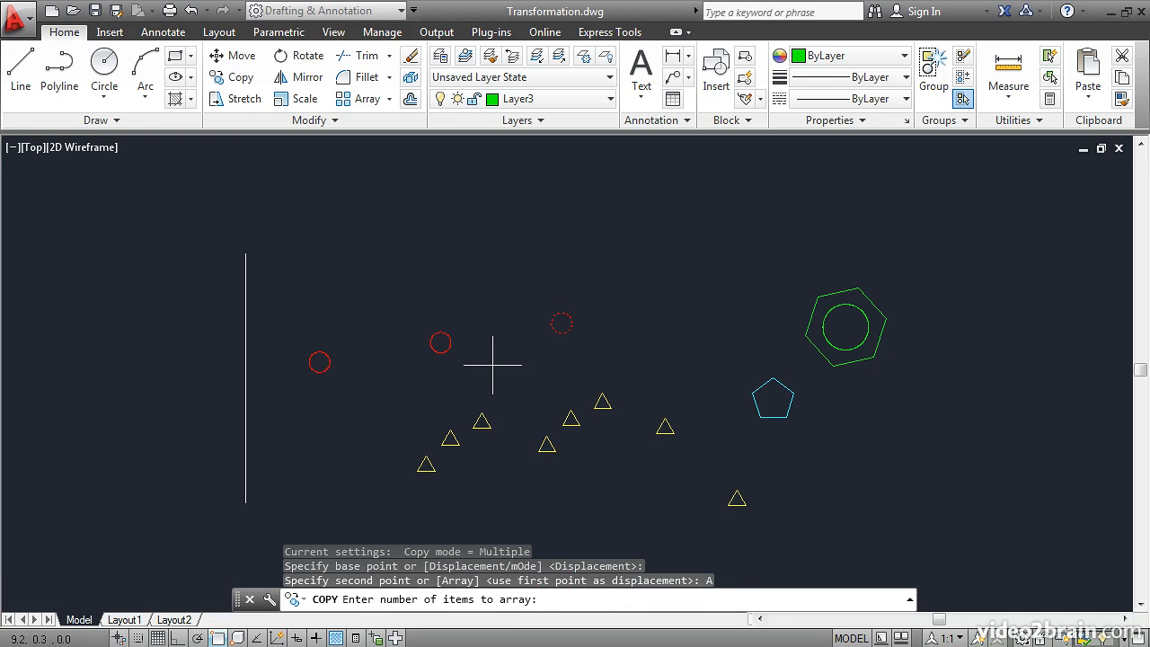
text(3)
key(Return)
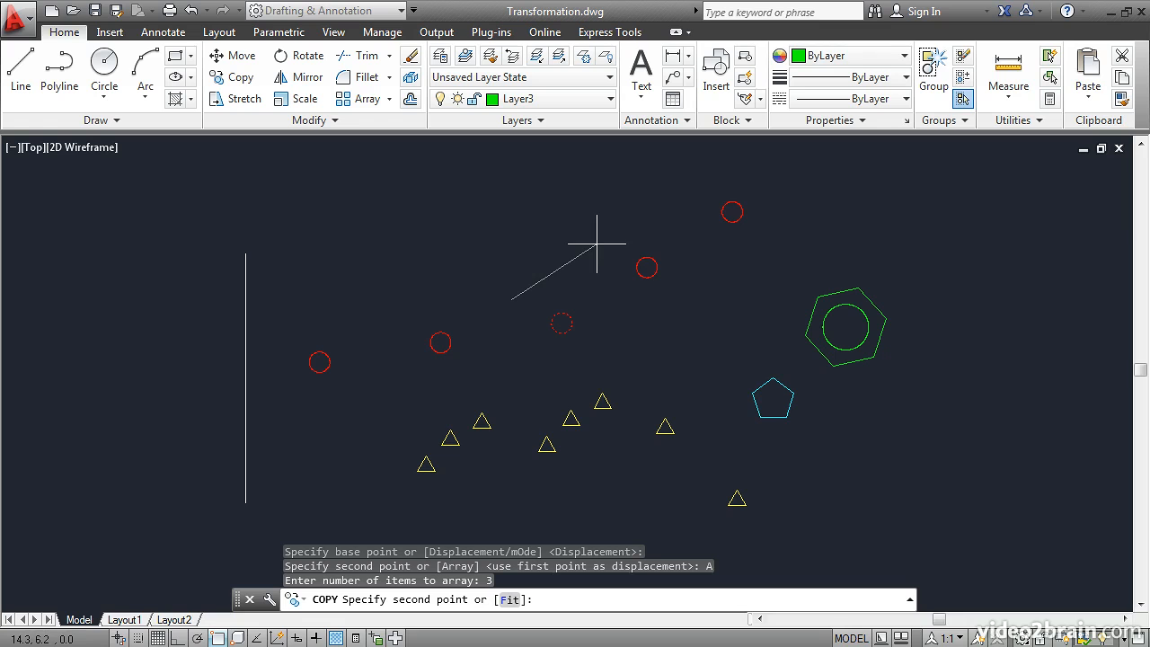
click(572, 262)
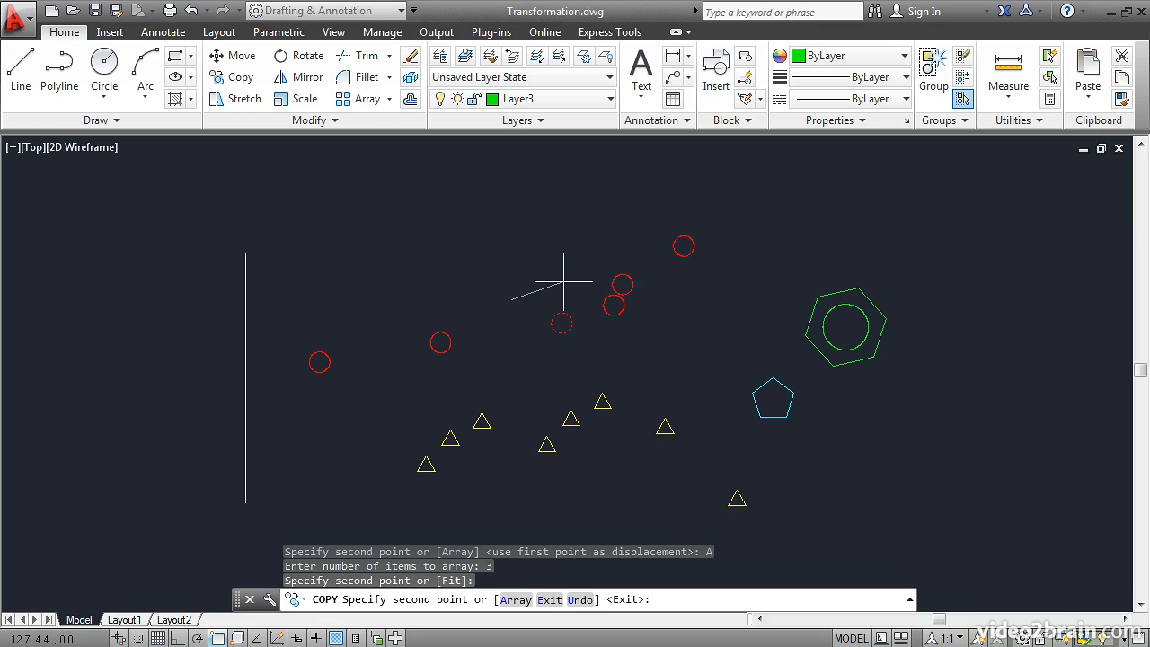
key(Return)
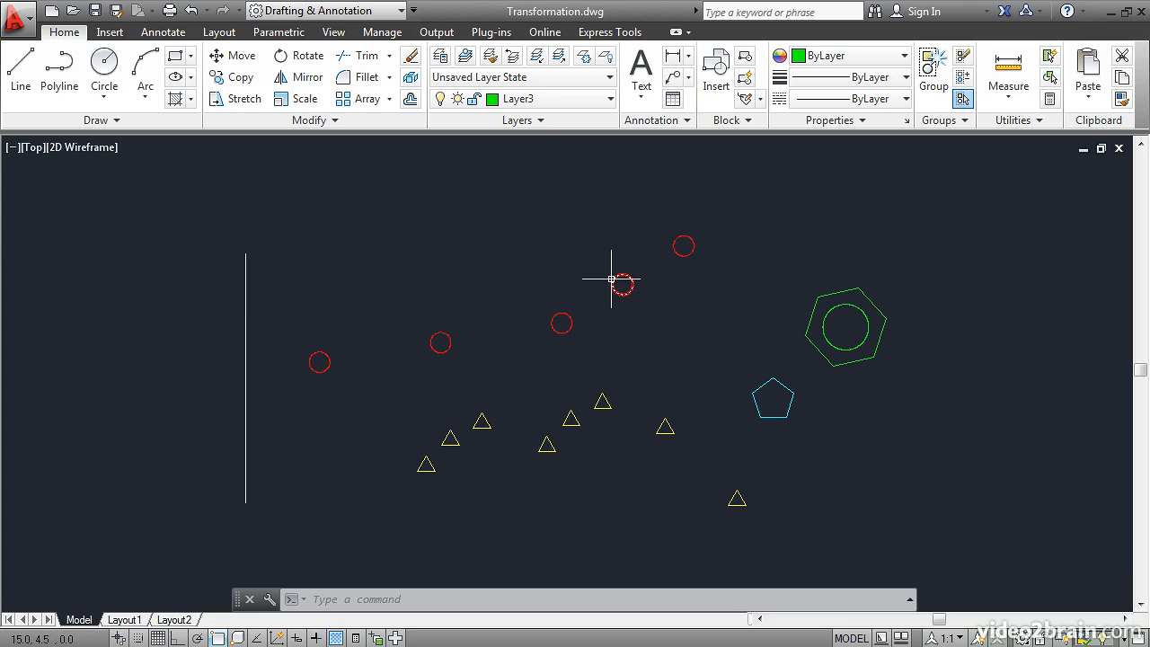
mouse_move(611, 280)
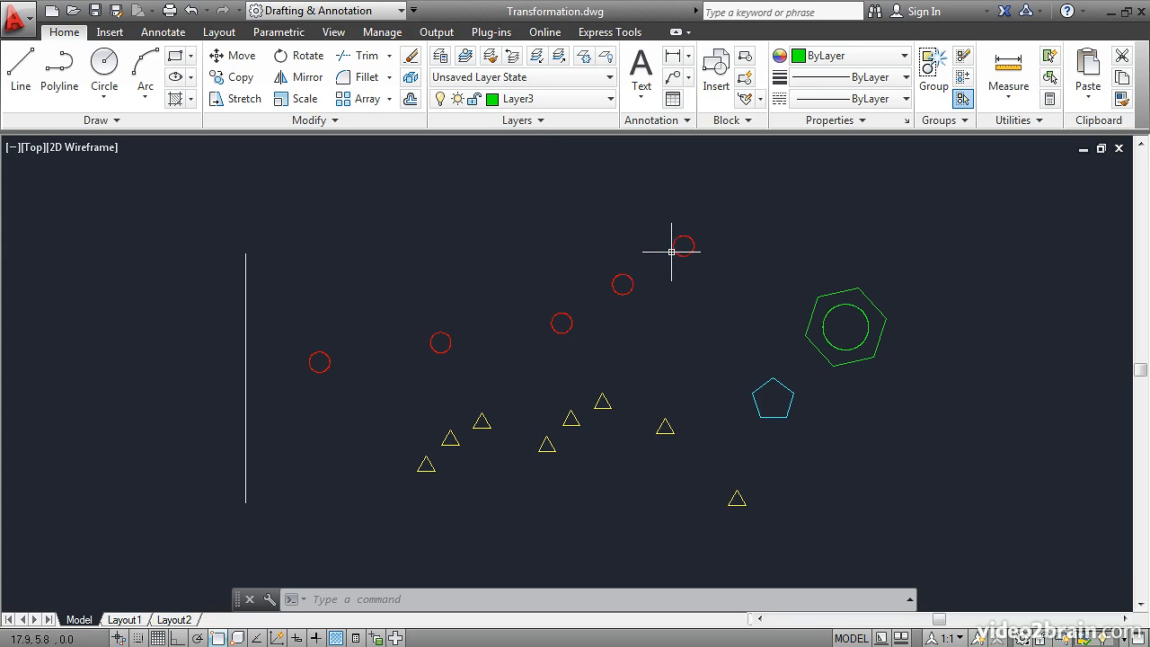
mouse_move(672, 249)
Rotate the cyan pentagon freehand about the green circle's center by about 167.5 degrees, to the upper right of the hexagon
click(307, 57)
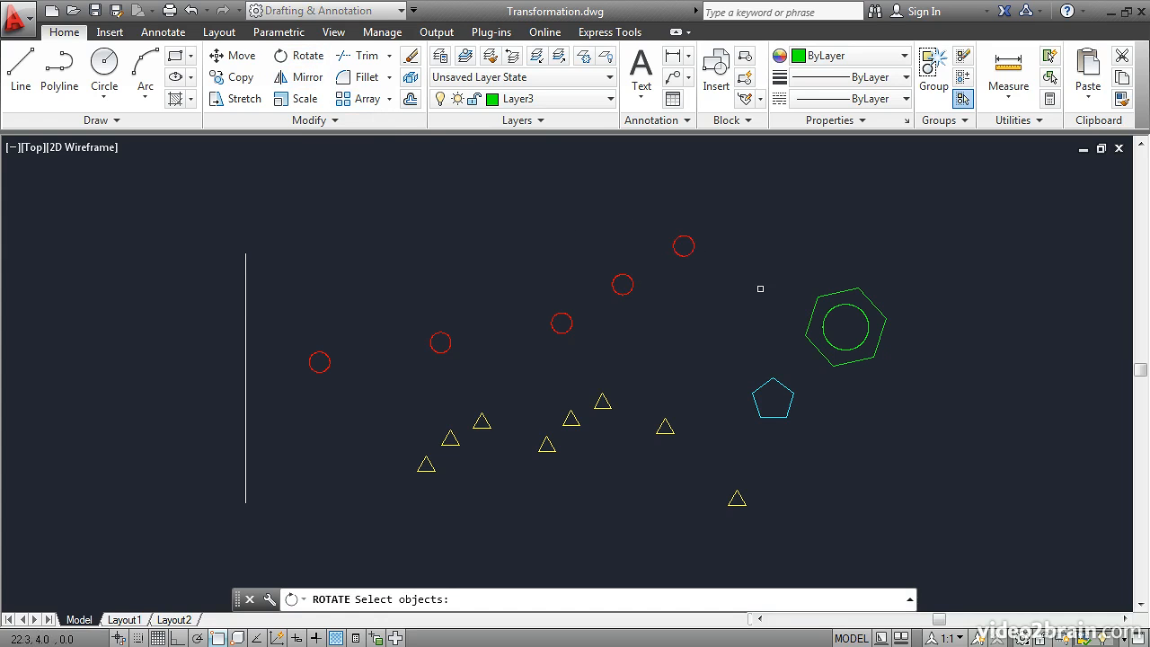
click(762, 384)
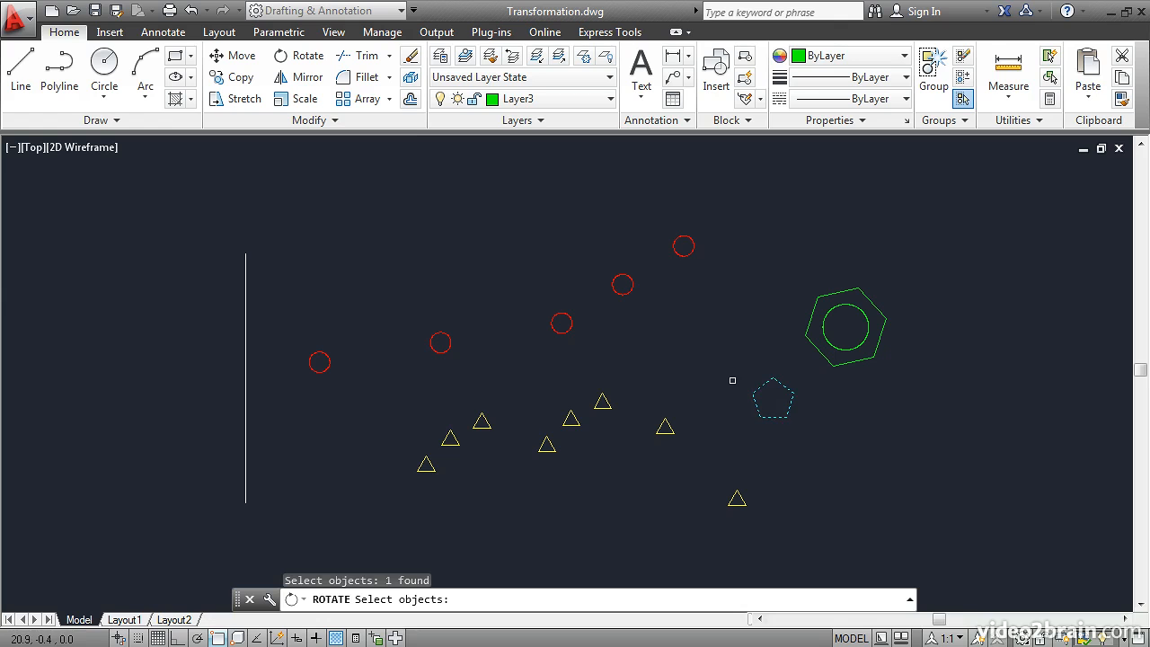
key(Return)
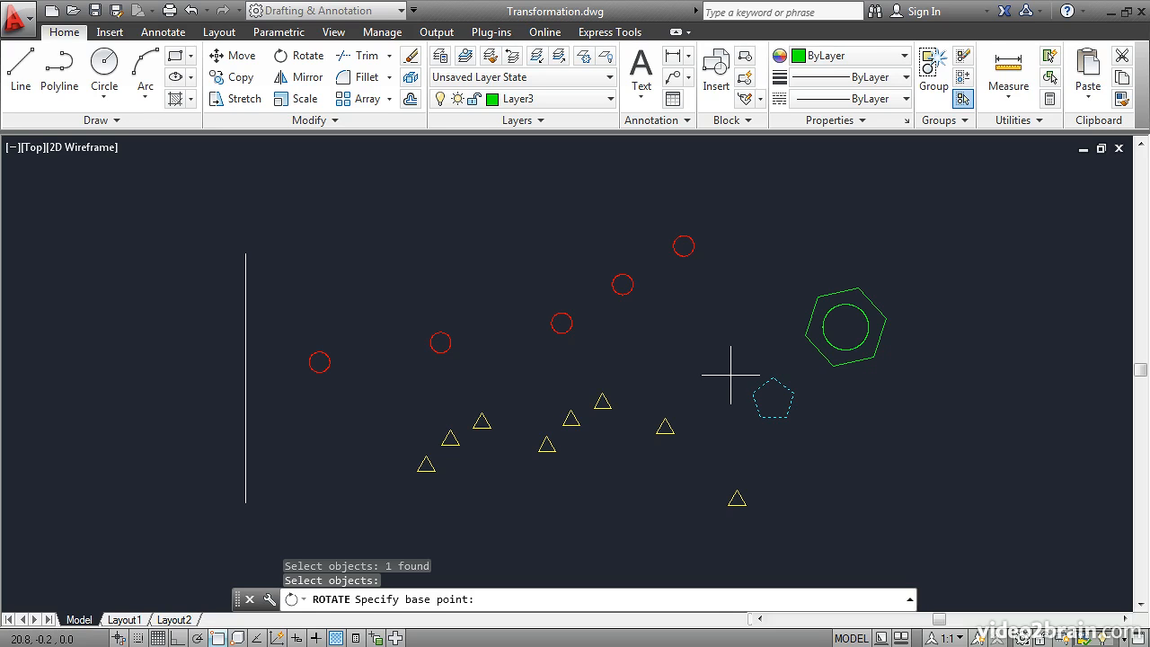
click(845, 328)
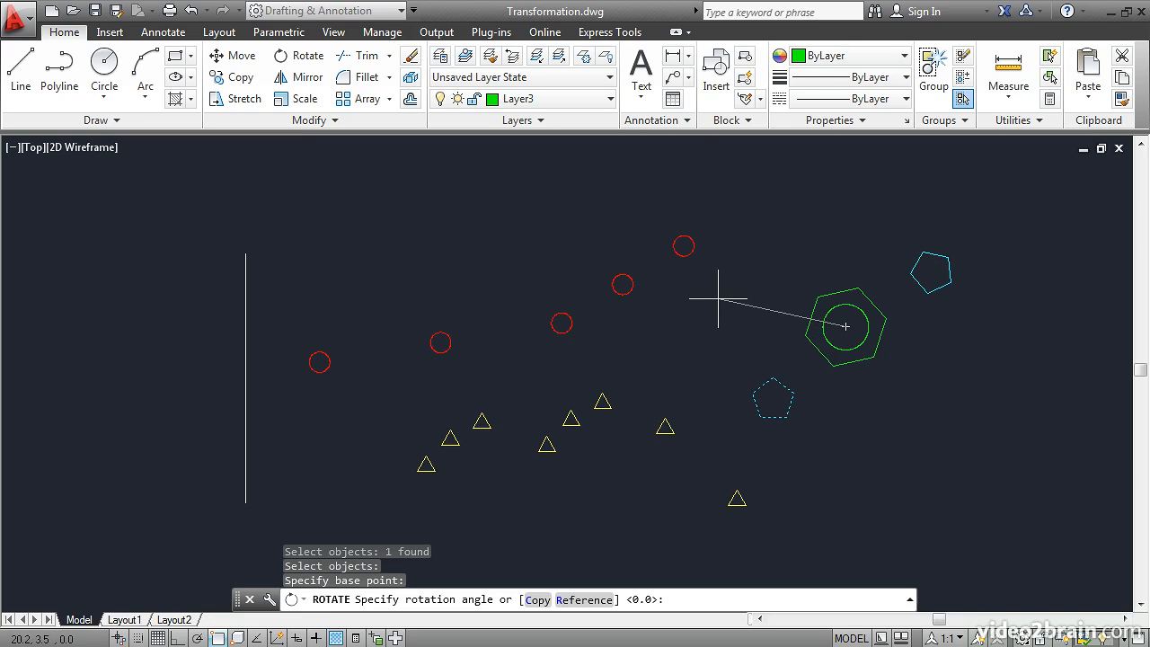
key(Return)
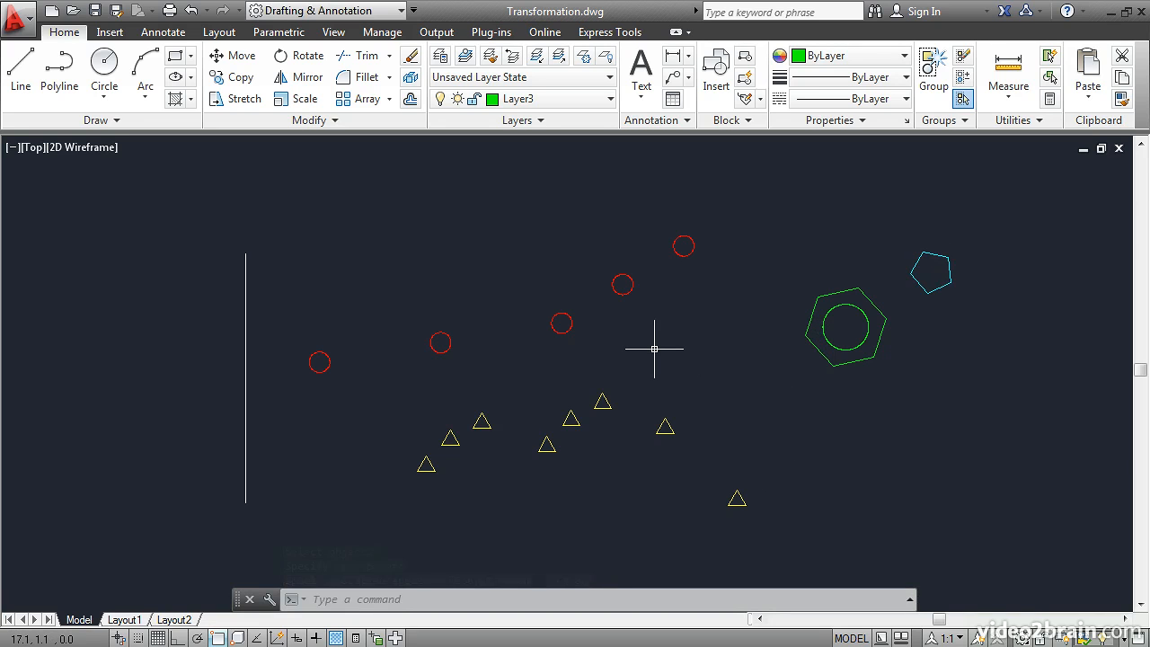
Rotate the cyan pentagon by -45 degrees about the green circle's center
key(Return)
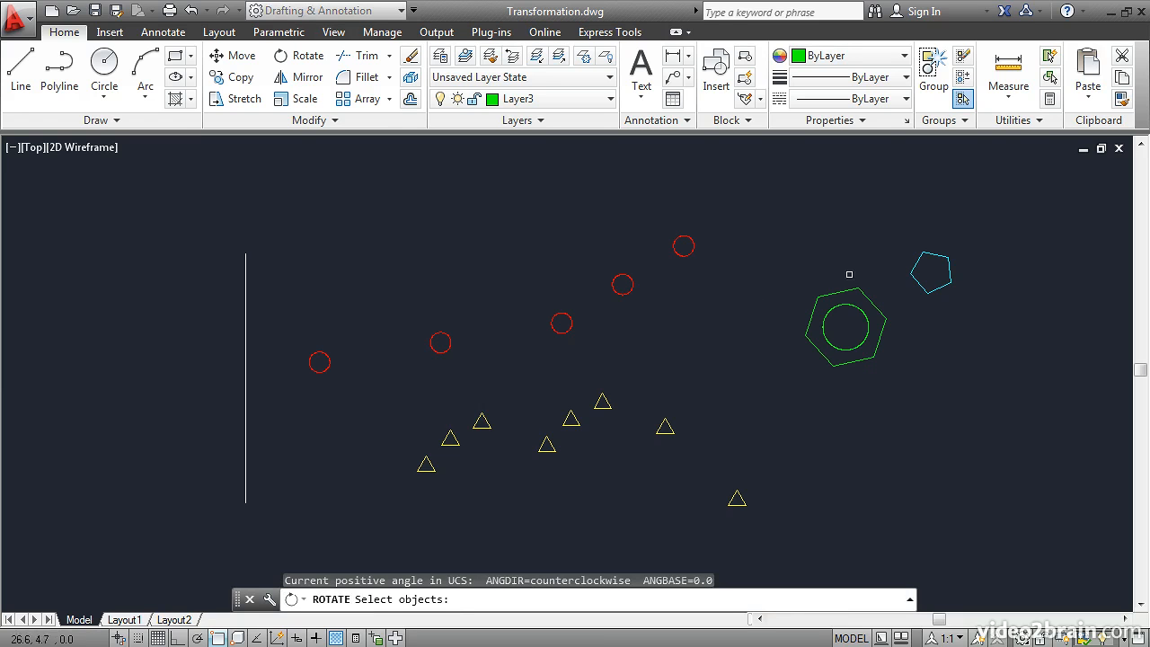
click(913, 277)
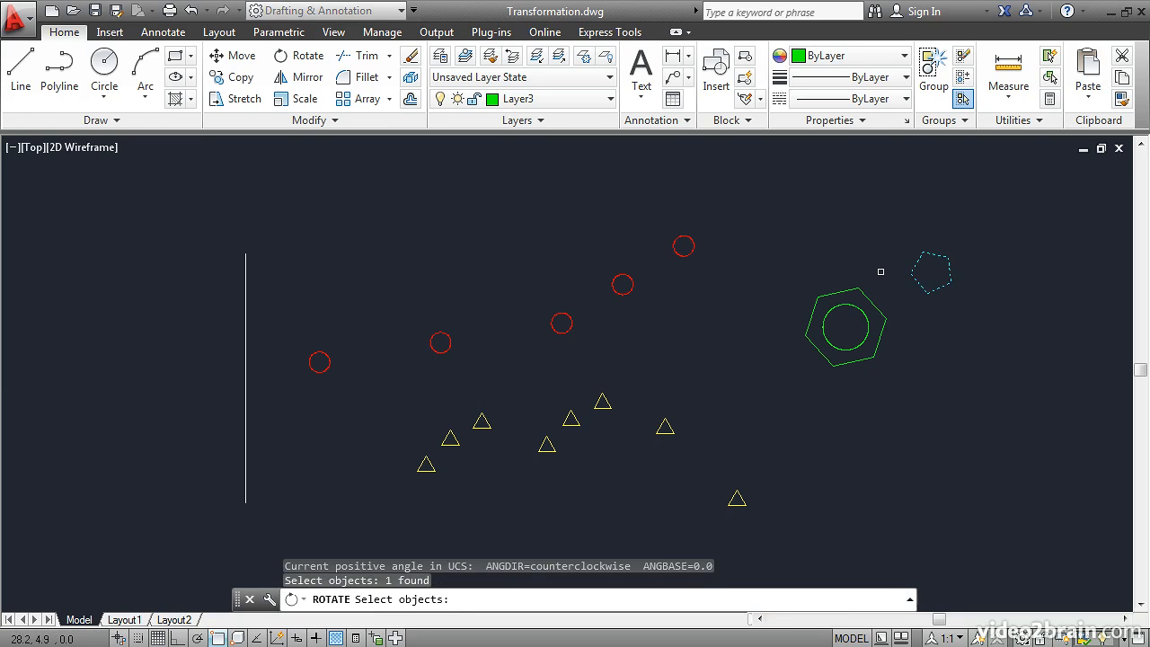
key(Return)
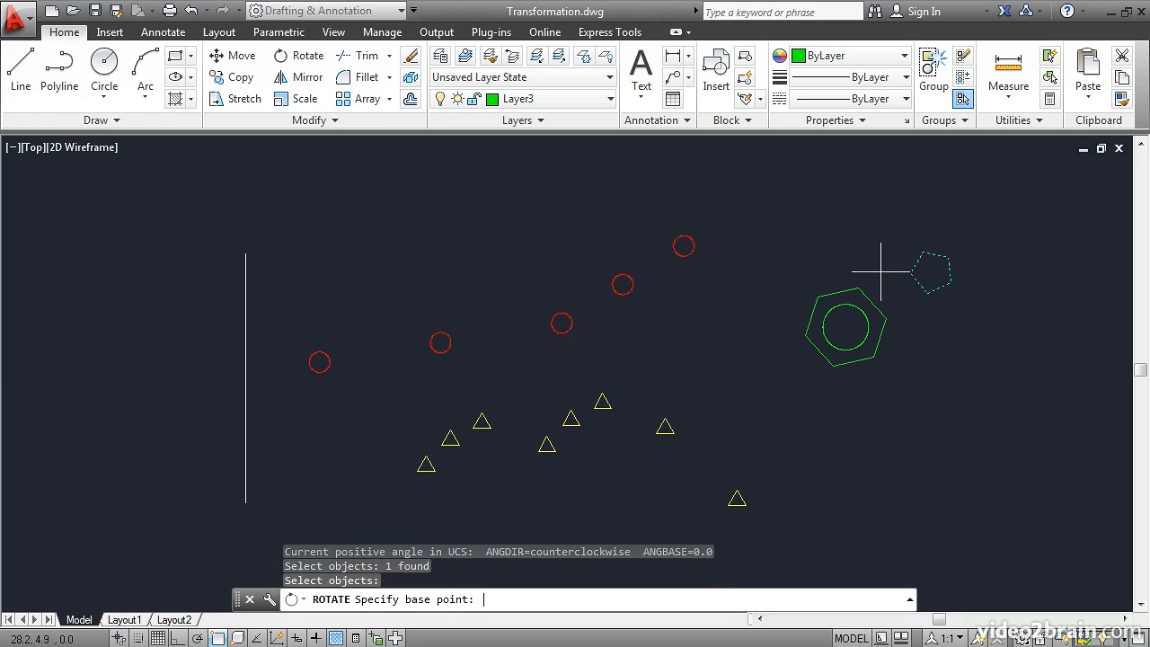
click(847, 329)
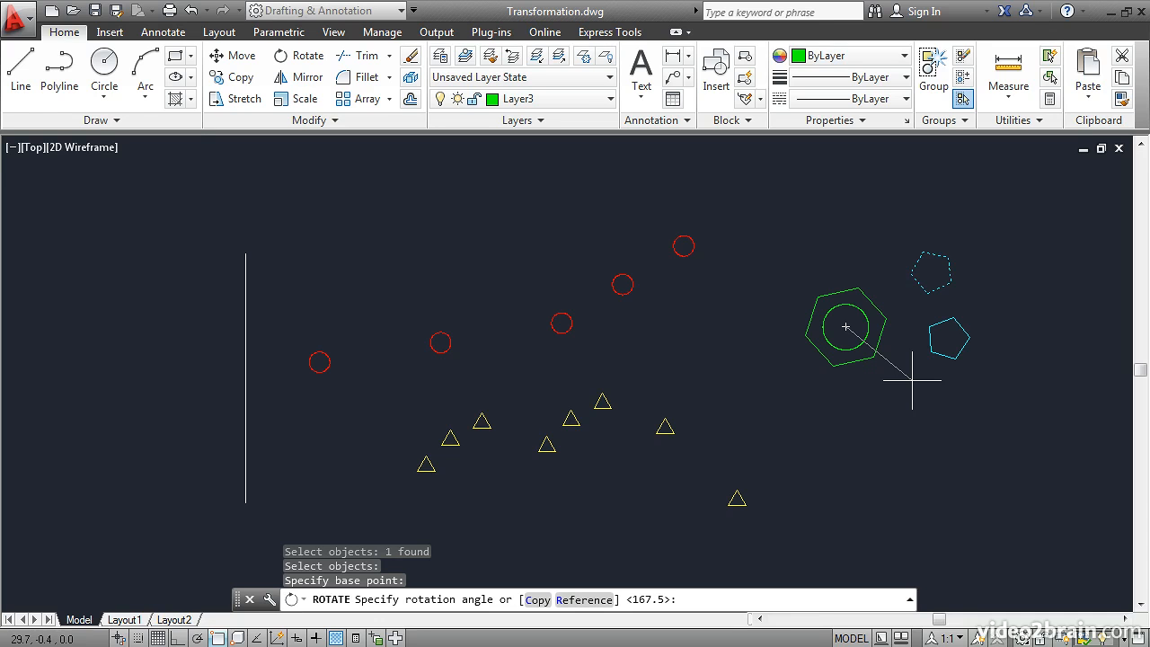
text(-45)
key(Return)
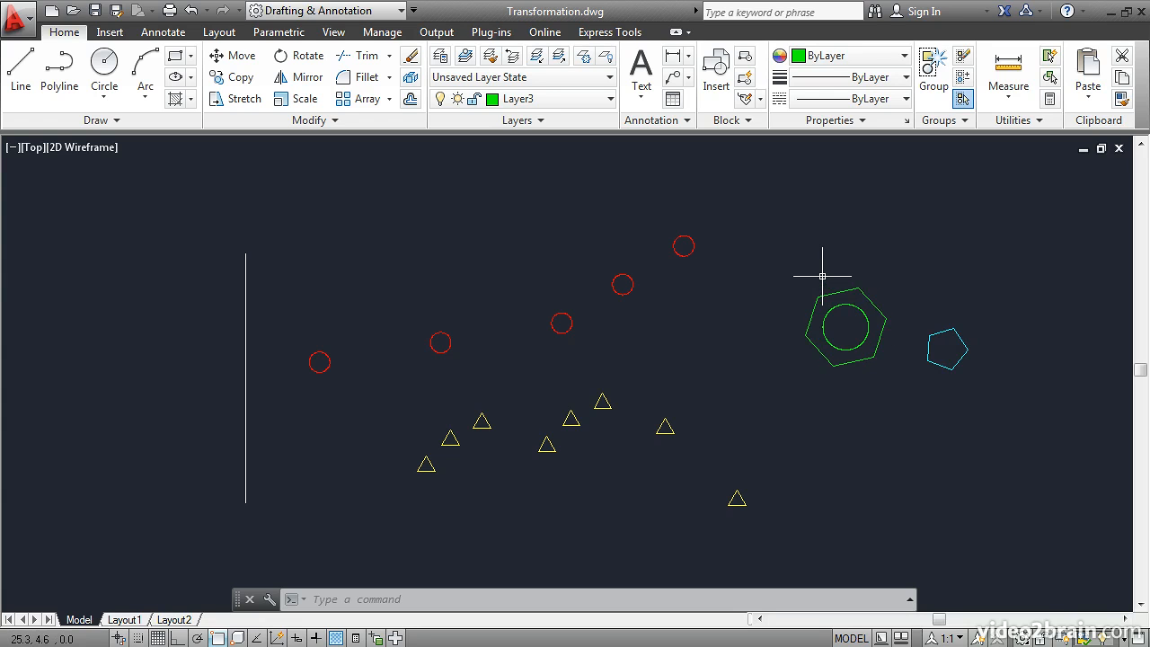
Move the cyan pentagon from its lower-left corner to the top vertex of the green hexagon
click(250, 63)
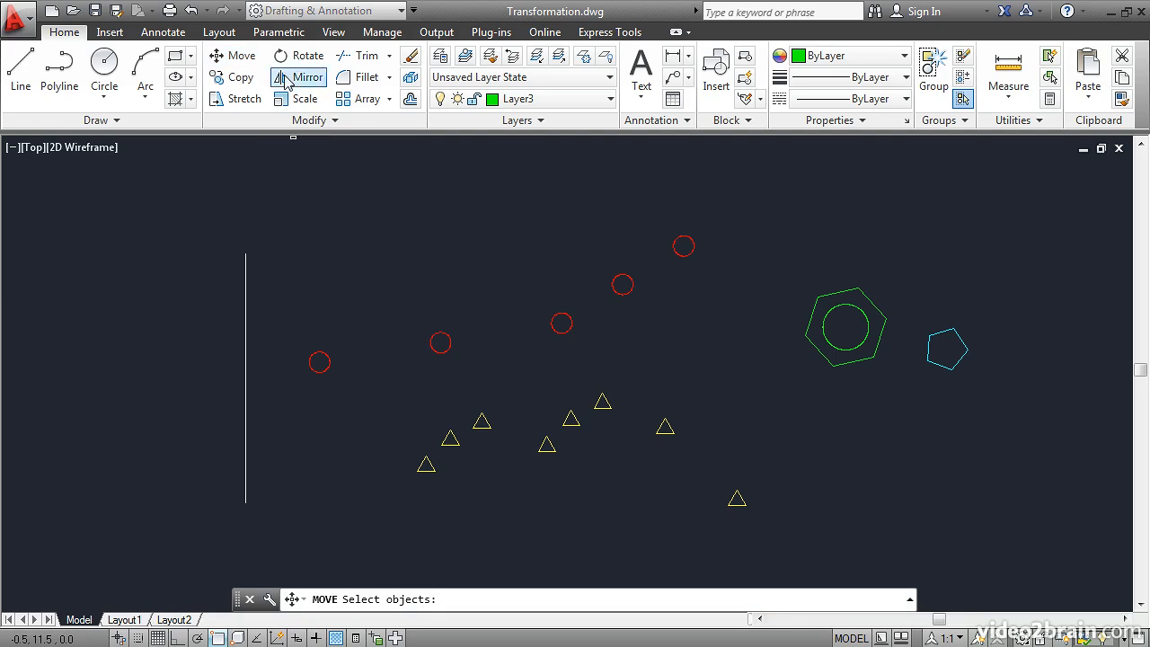
click(940, 334)
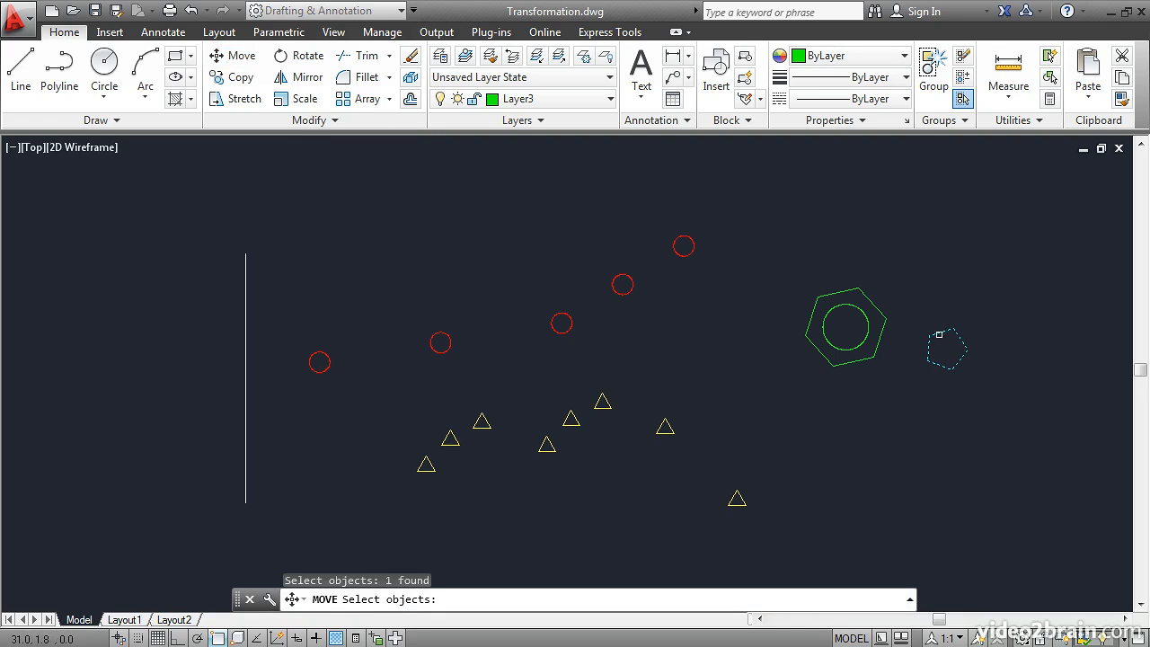
key(Return)
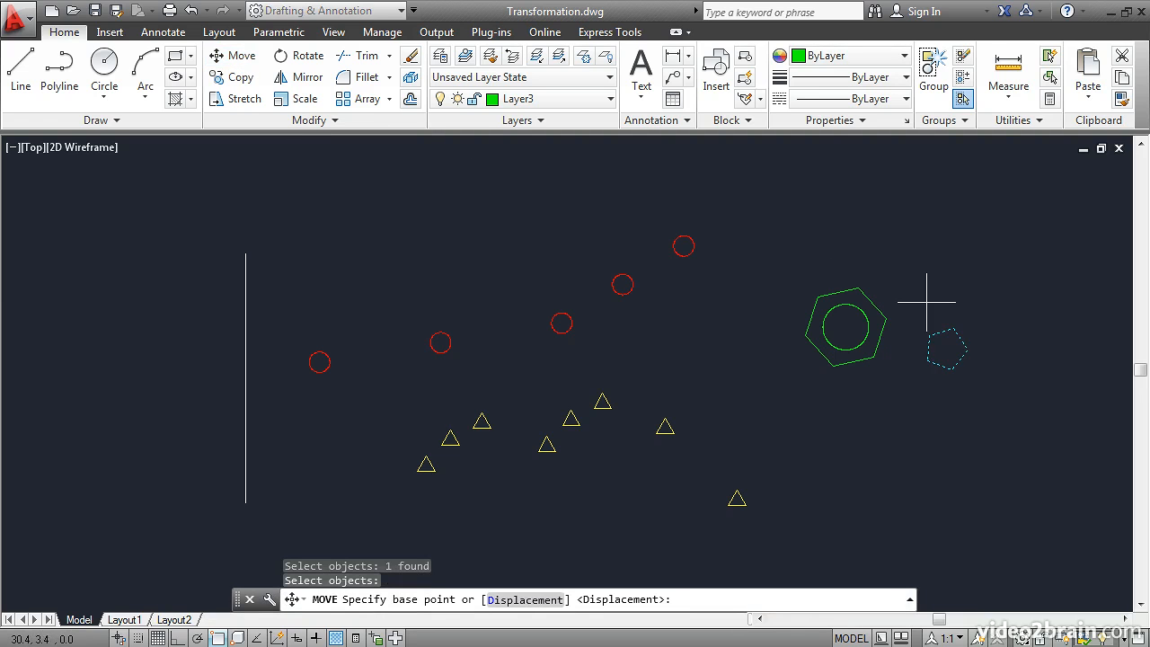
click(928, 361)
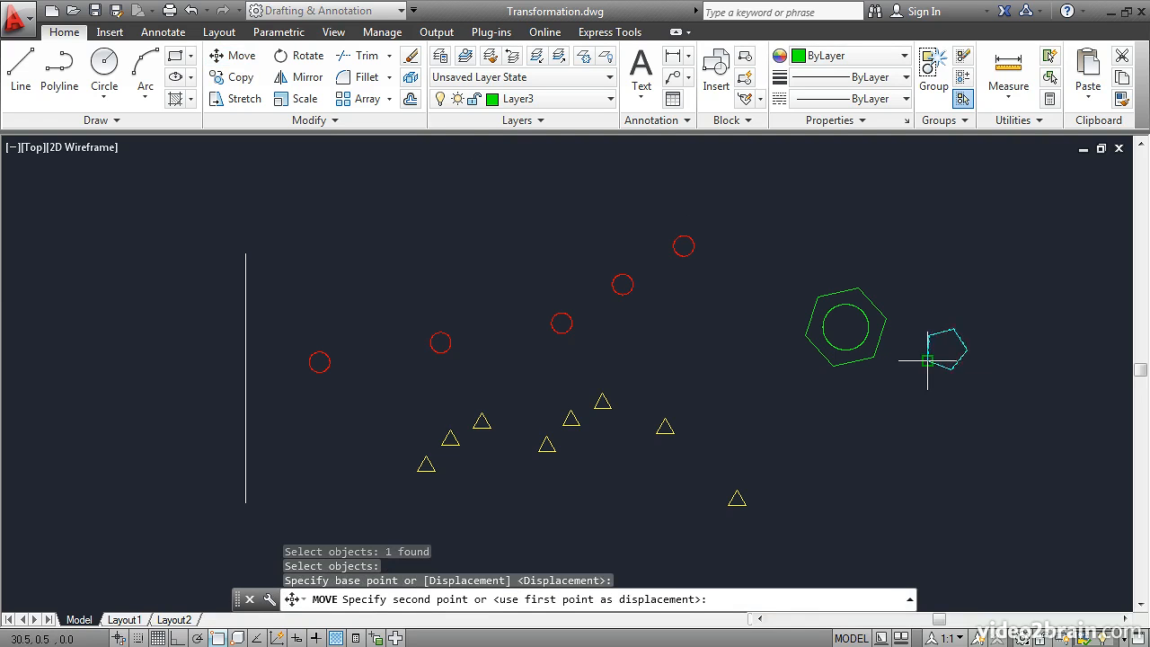
click(858, 288)
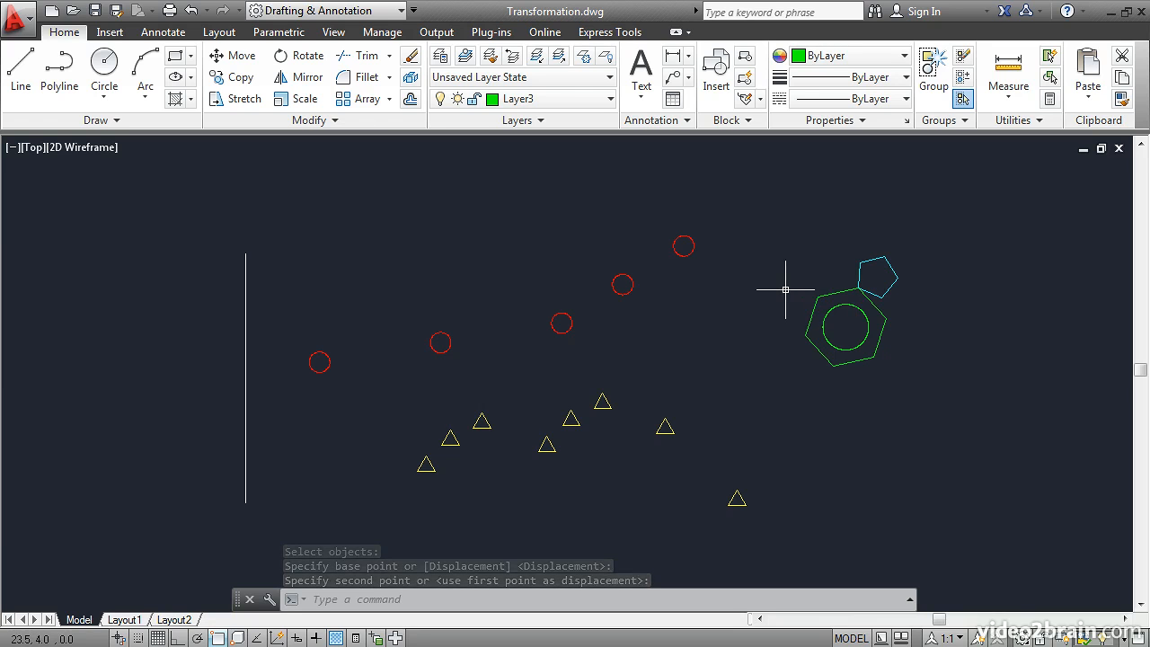
Rotate the pentagon about the shared vertex with the Reference option, aligning its lower edge with the hexagon's upper-right edge
click(297, 57)
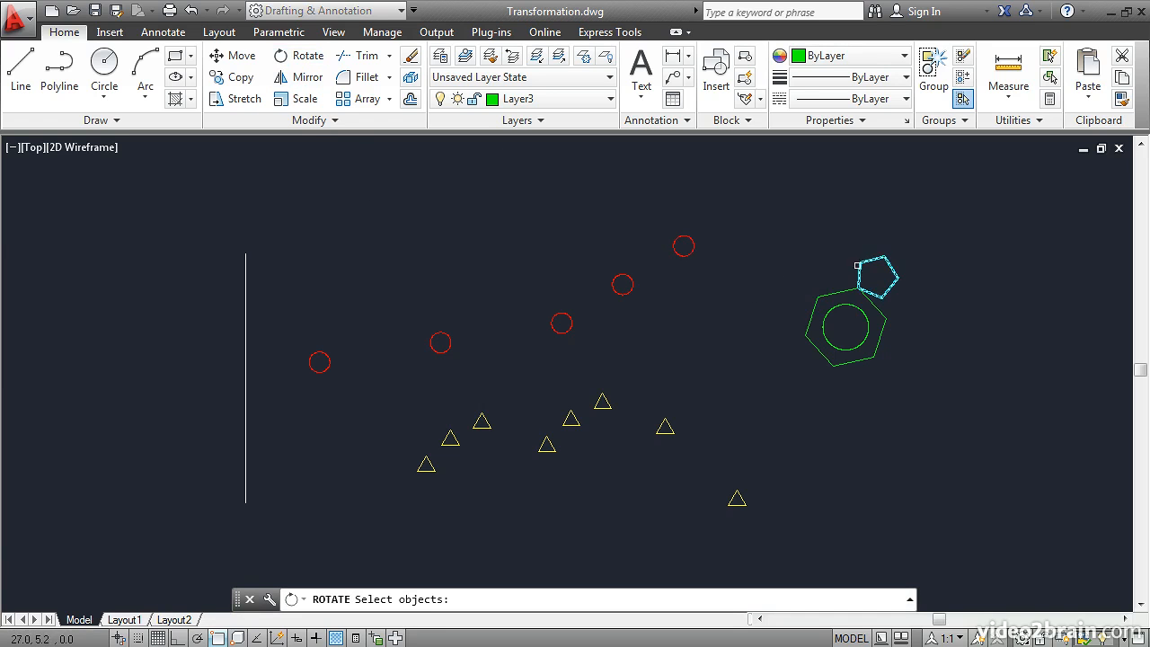
click(861, 267)
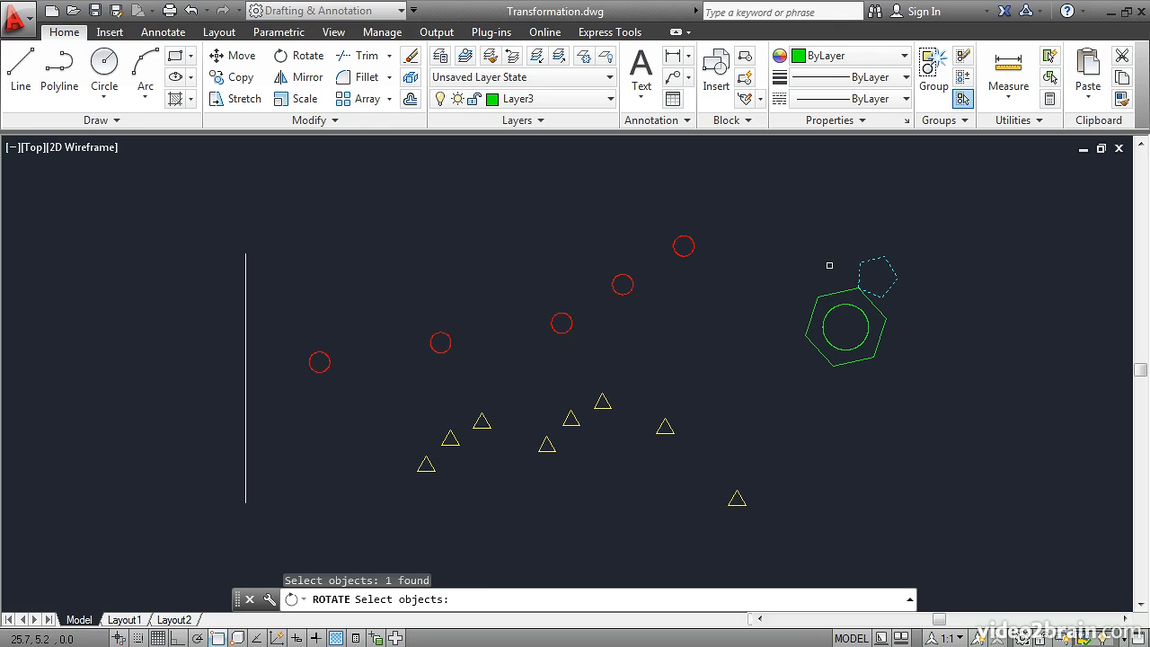
key(Return)
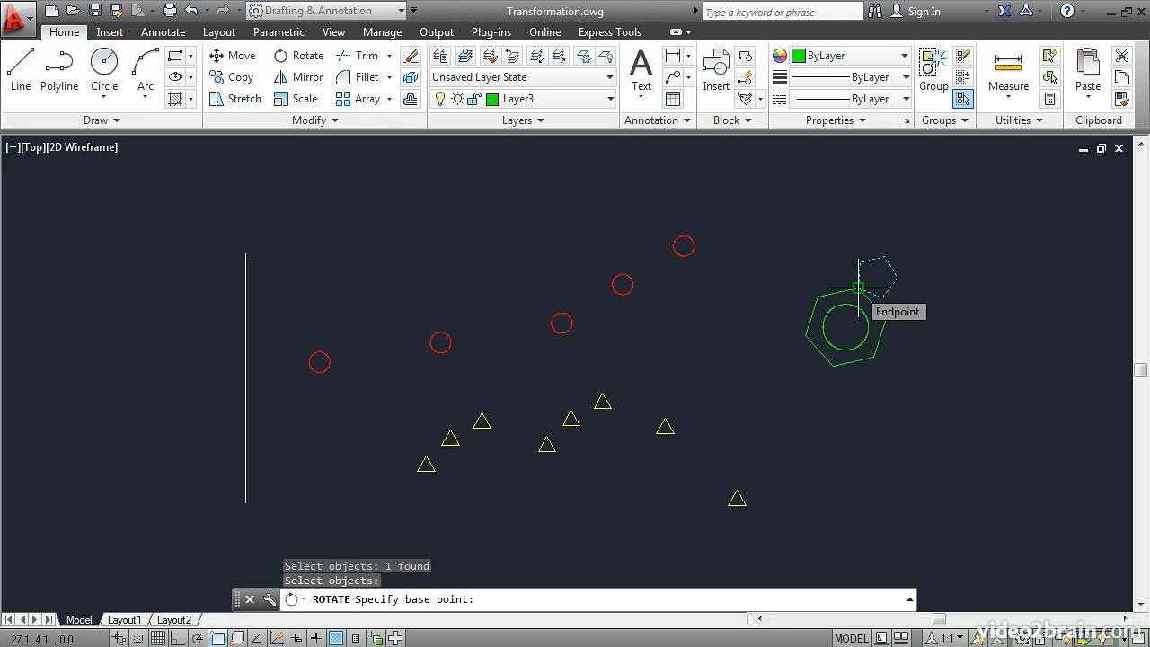
click(858, 287)
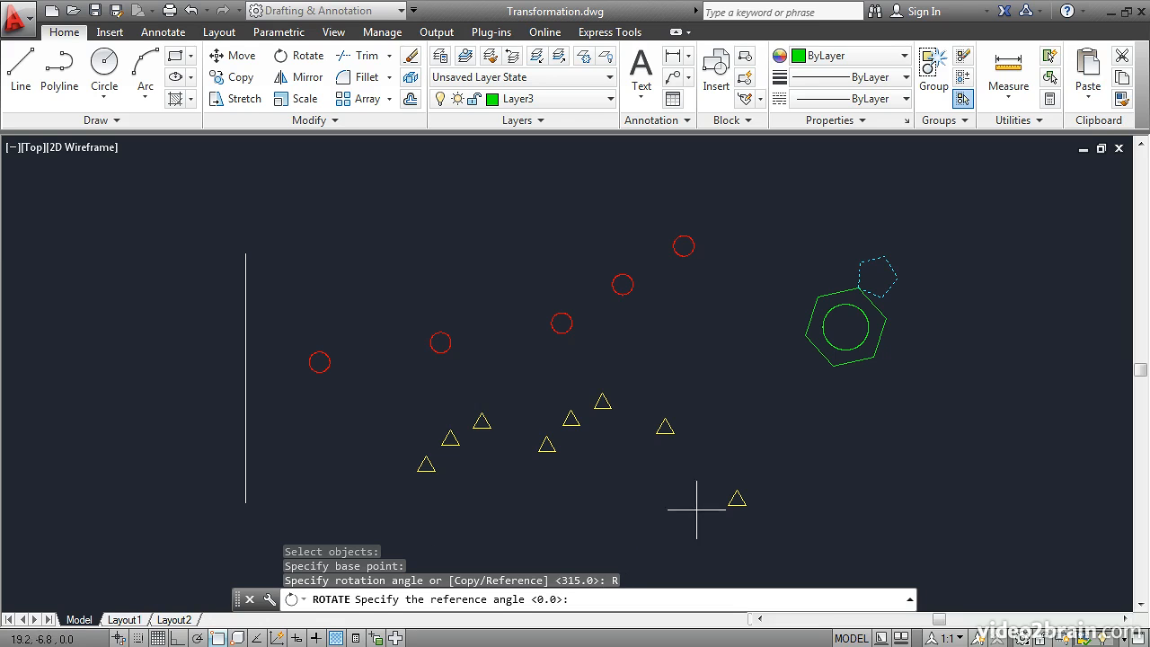
scroll(917, 333, up, 4)
middle_drag(897, 289, 845, 370)
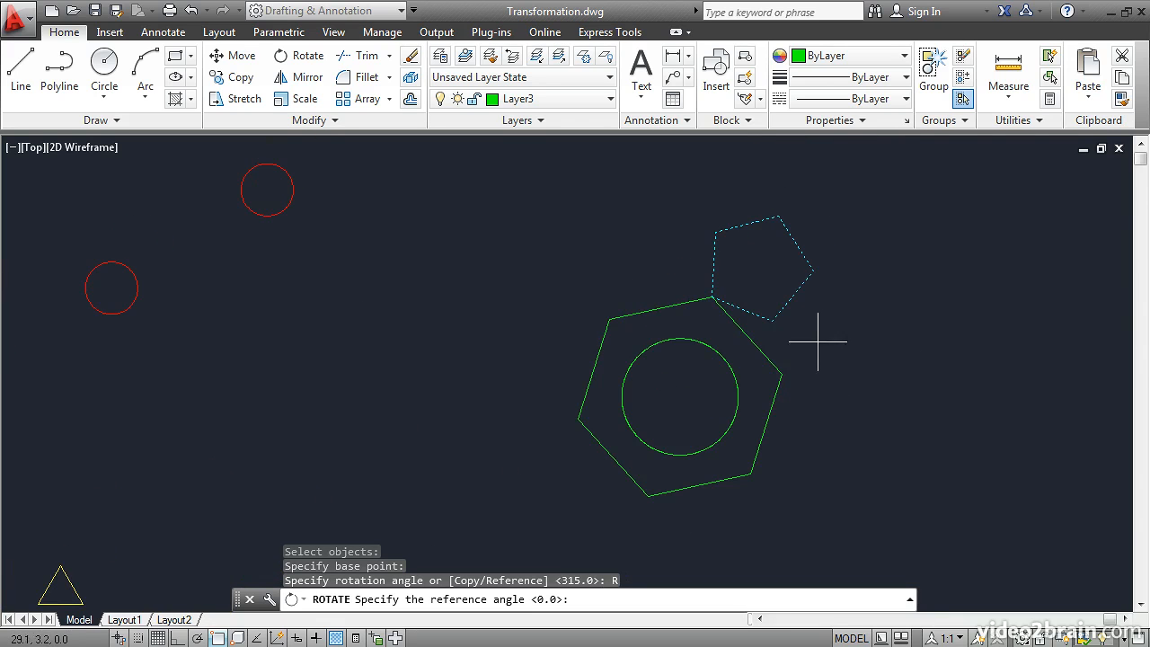
click(712, 296)
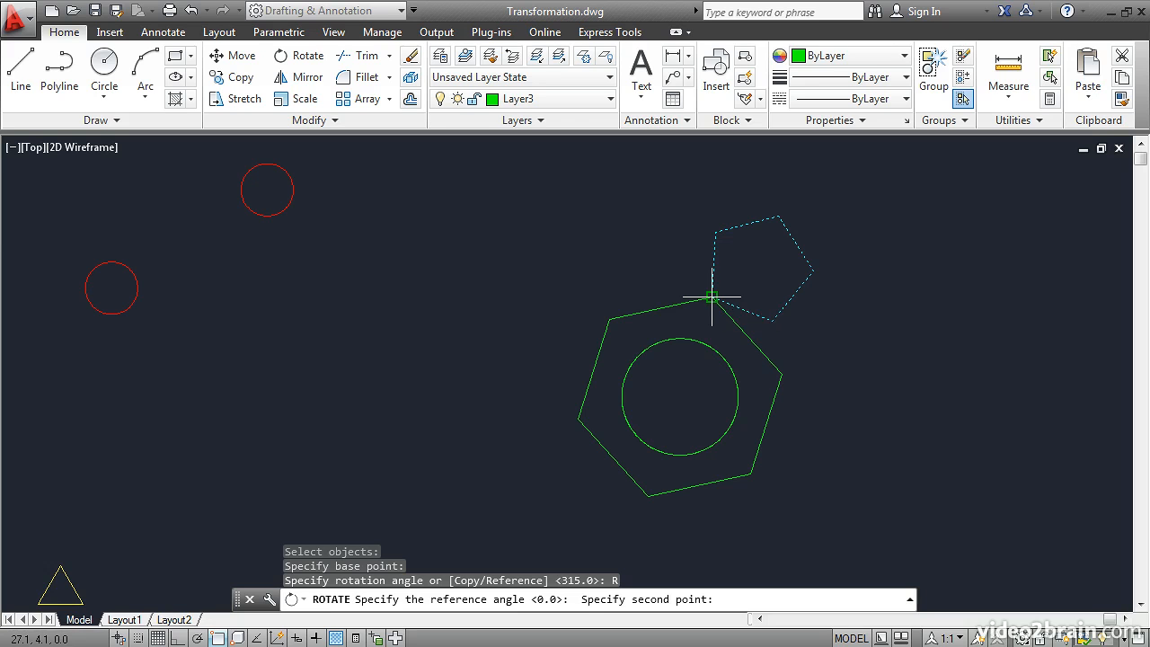
click(772, 319)
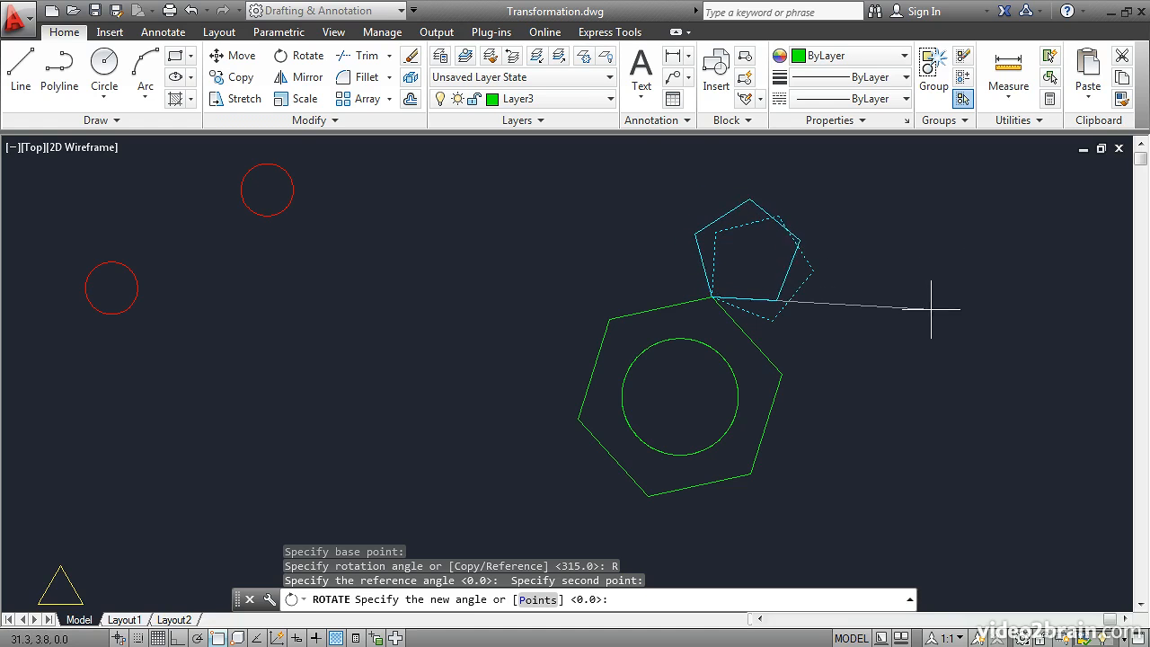
click(780, 375)
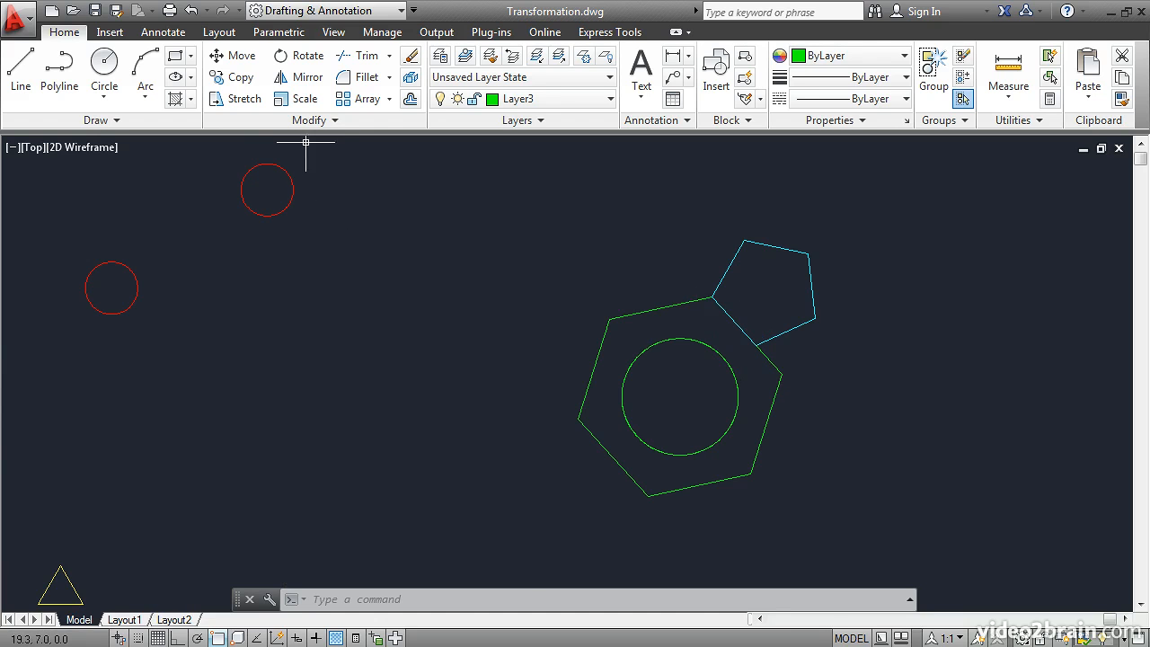
Start the Scale command to resize objects in the drawing
click(306, 100)
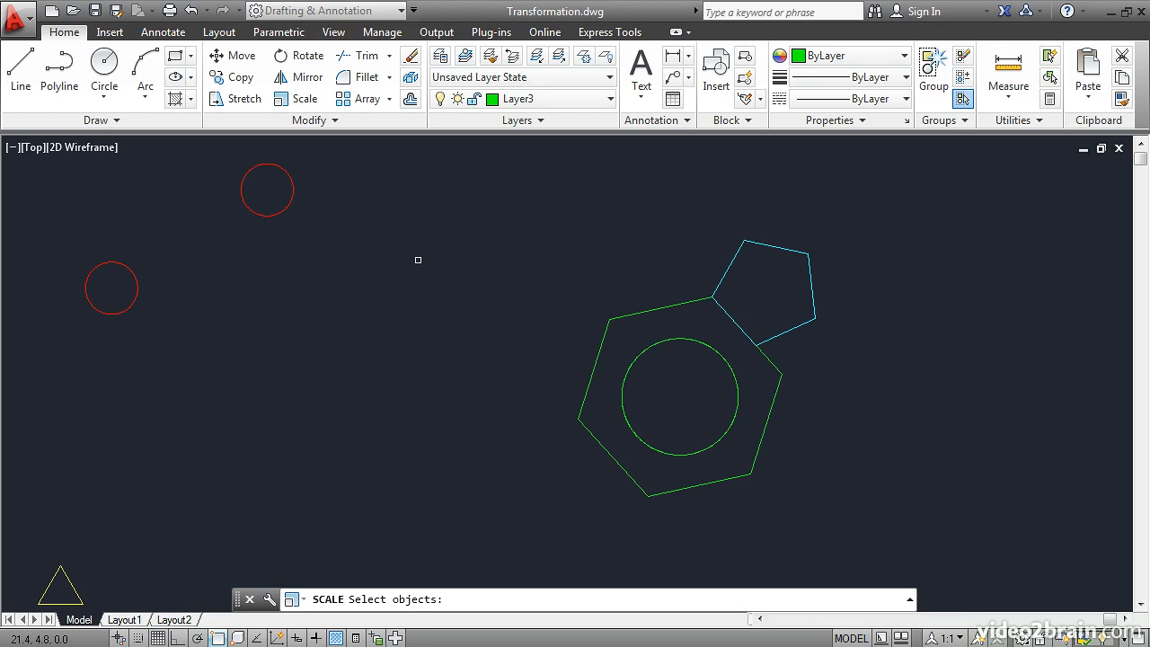
scroll(419, 260, down, 2)
scroll(419, 260, down, 2)
middle_drag(398, 300, 538, 290)
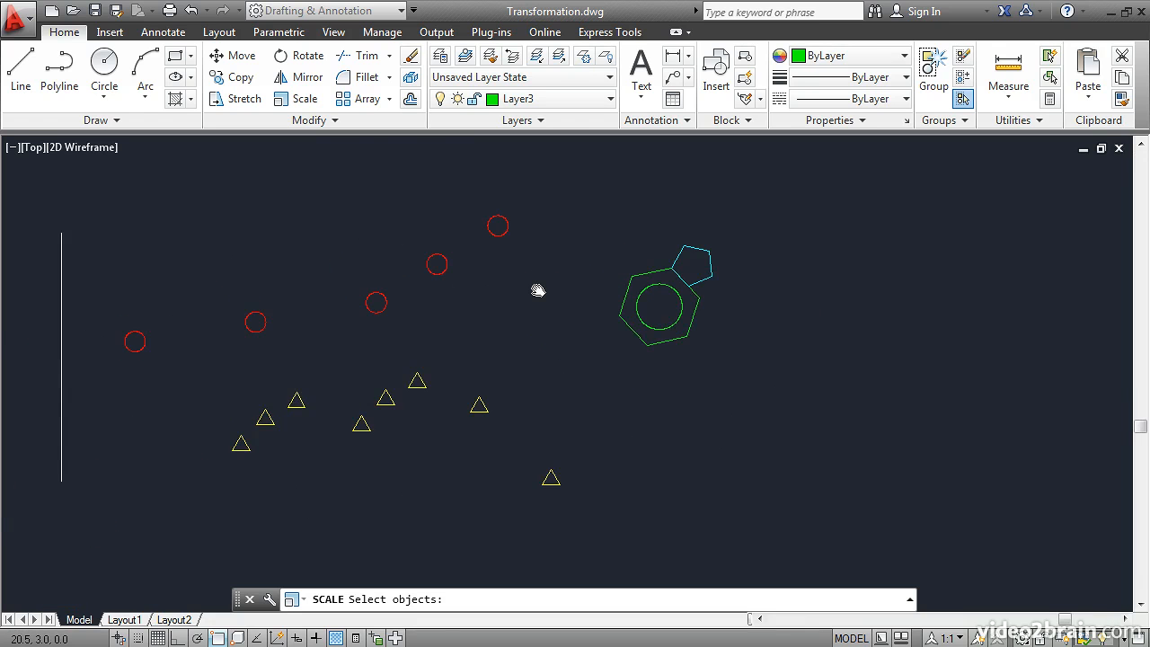